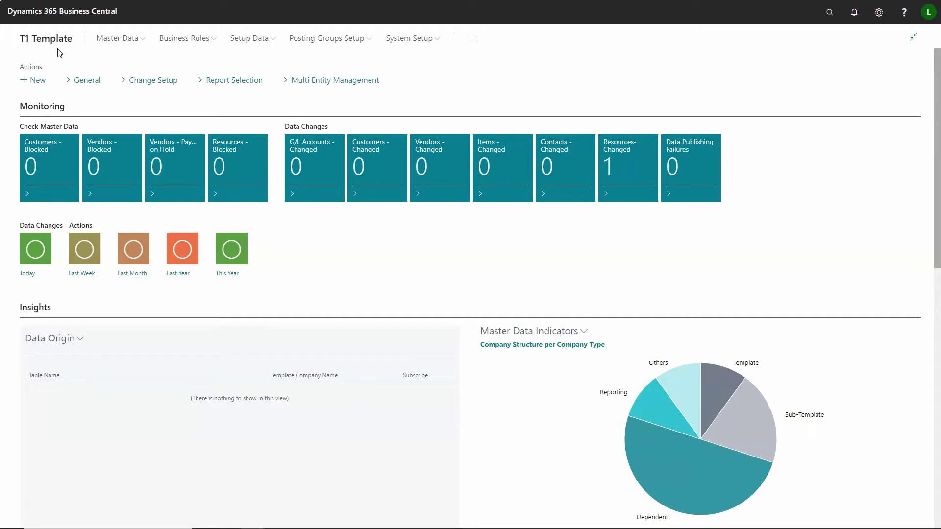
Step: Switch to the Operative Sales A company and create a new purchase invoice from its purchase invoice list
{"action": "mouse_move", "coordinate": [246, 527]}
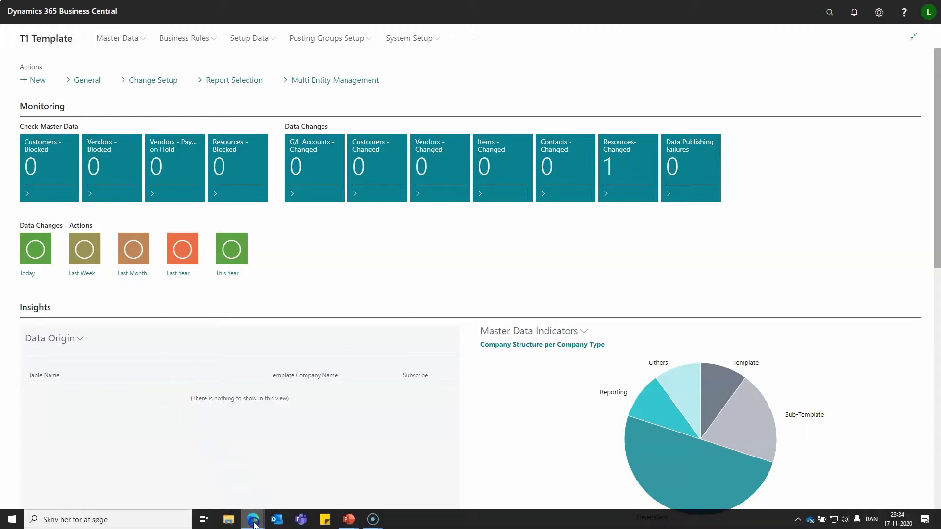
{"action": "left_click", "coordinate": [294, 473]}
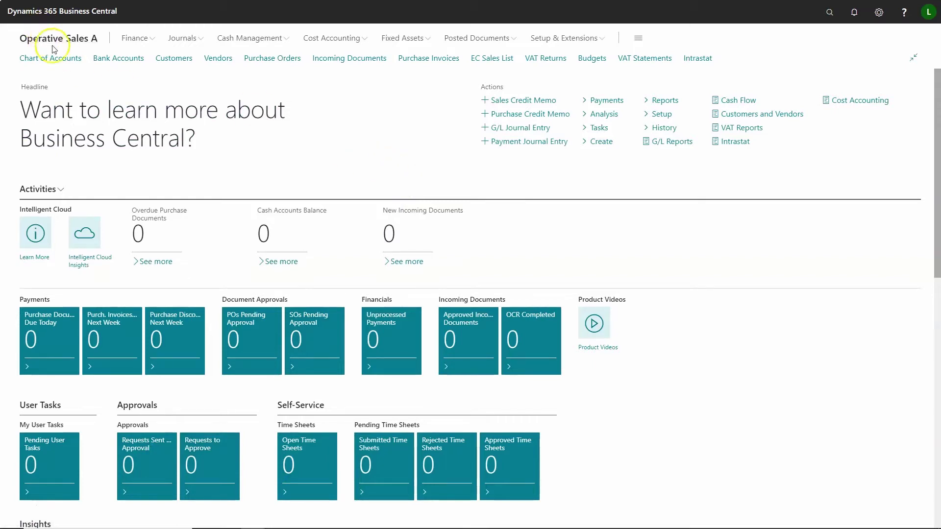
{"action": "left_click", "coordinate": [104, 74]}
{"action": "left_click", "coordinate": [67, 72]}
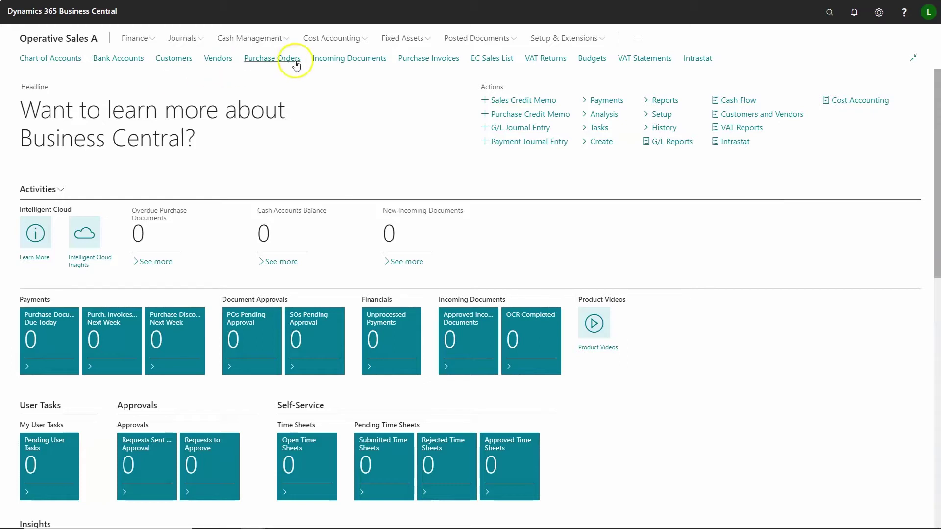
{"action": "left_click", "coordinate": [422, 59]}
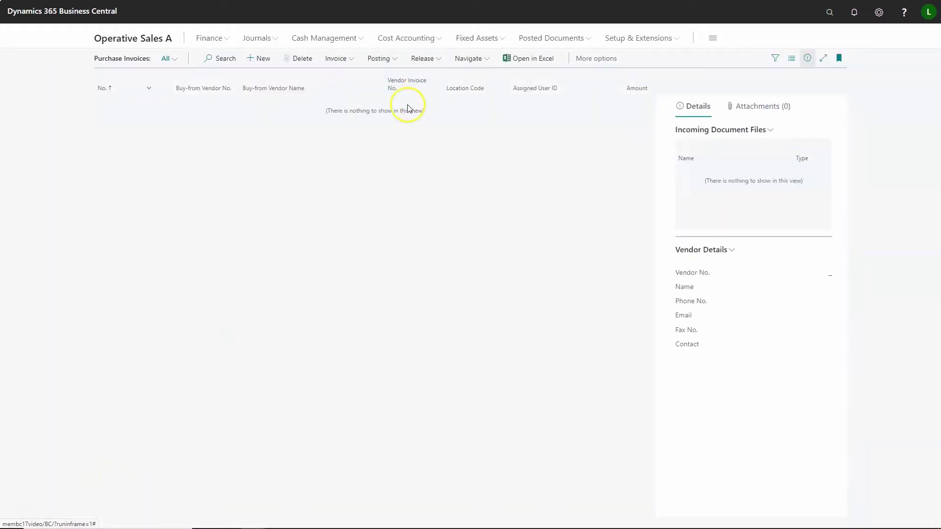
{"action": "left_click", "coordinate": [272, 60]}
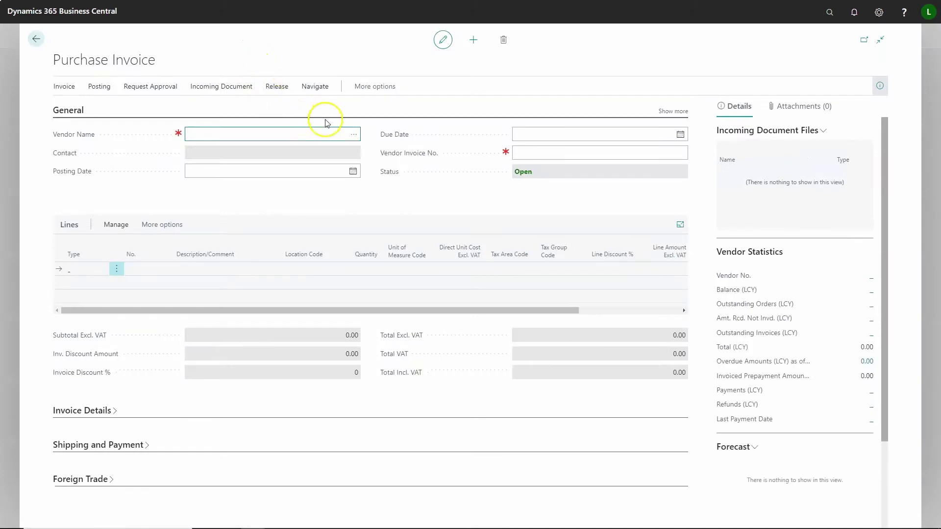
Step: Look up vendors for the new invoice's vendor name and search the list for "henry"
{"action": "left_click", "coordinate": [354, 134]}
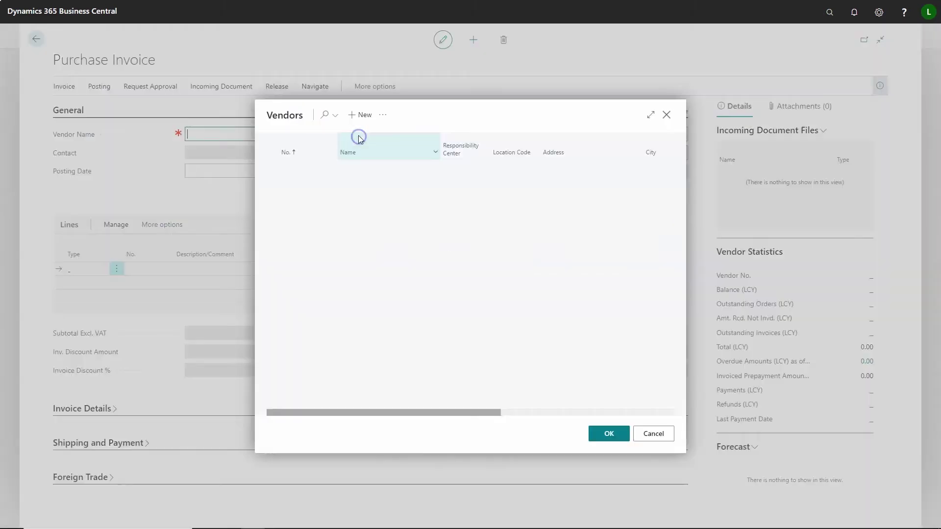
{"action": "left_click", "coordinate": [334, 115]}
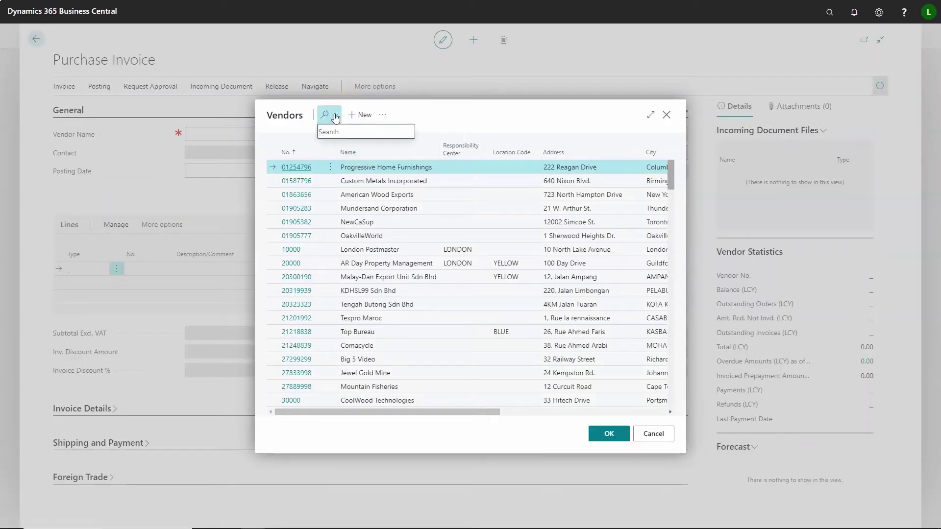
{"action": "type", "text": "henry"}
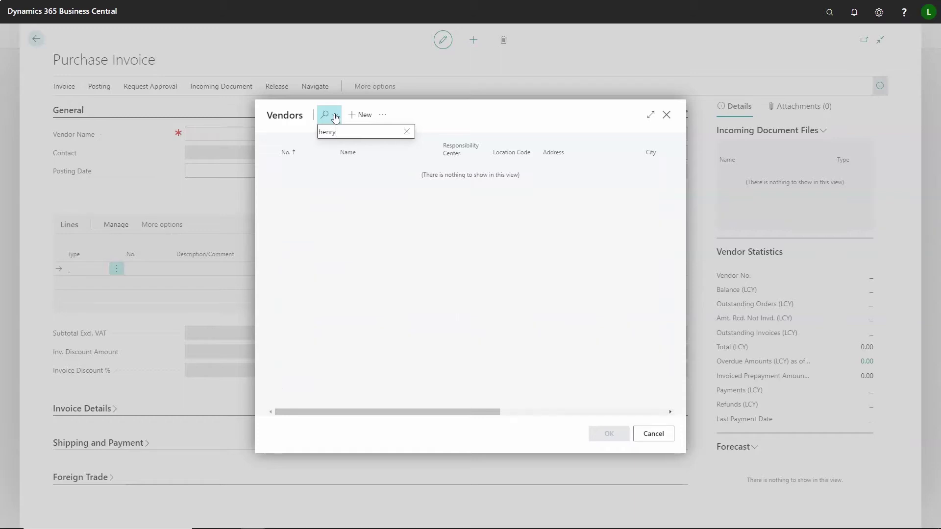
Step: Find "henry" in the T1 Template vendor list and transfer template vendor Henry Car Leasing Ltd. into Operative Sales A
{"action": "left_click", "coordinate": [382, 114]}
{"action": "left_click", "coordinate": [393, 190]}
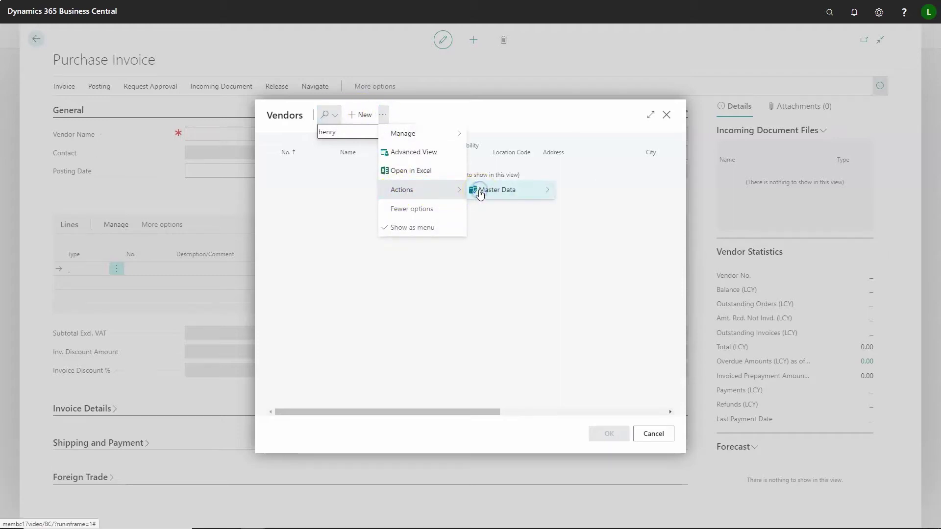
{"action": "left_click", "coordinate": [502, 192]}
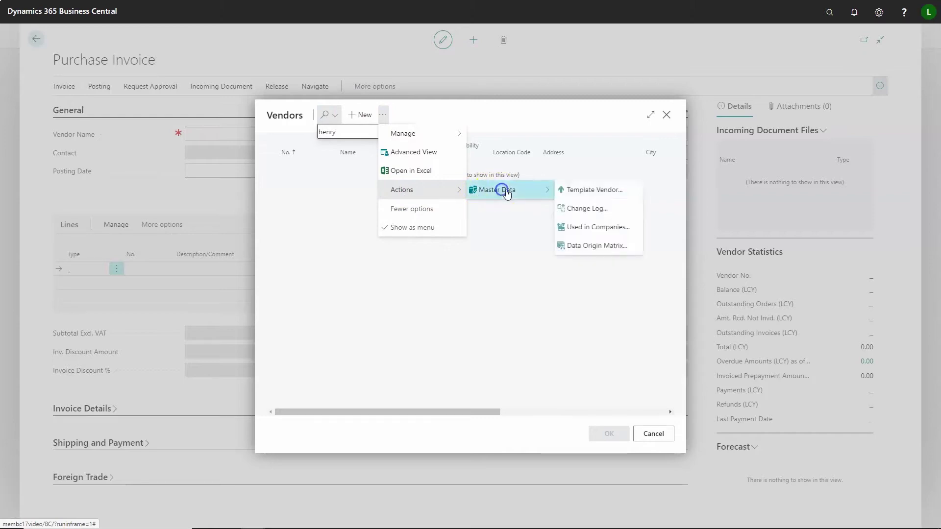
{"action": "left_click", "coordinate": [563, 189]}
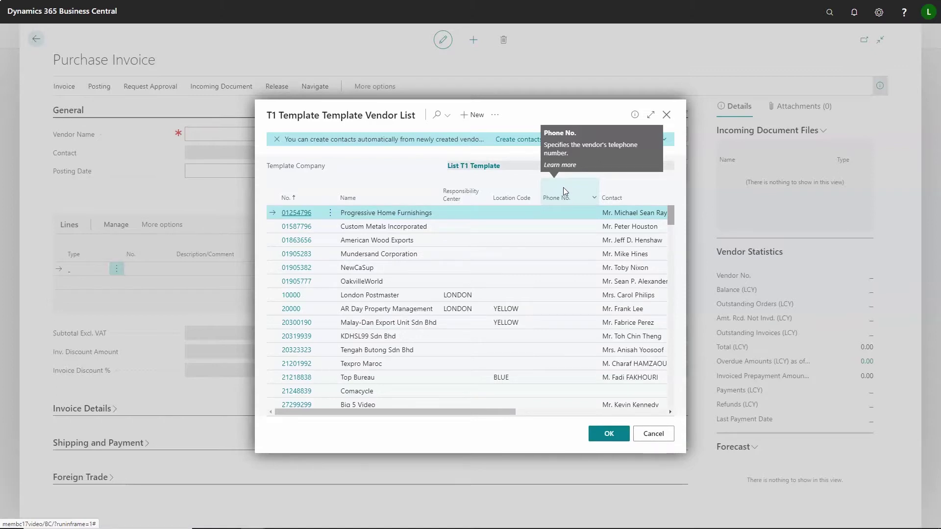
{"action": "left_click", "coordinate": [528, 141]}
{"action": "left_click", "coordinate": [438, 116]}
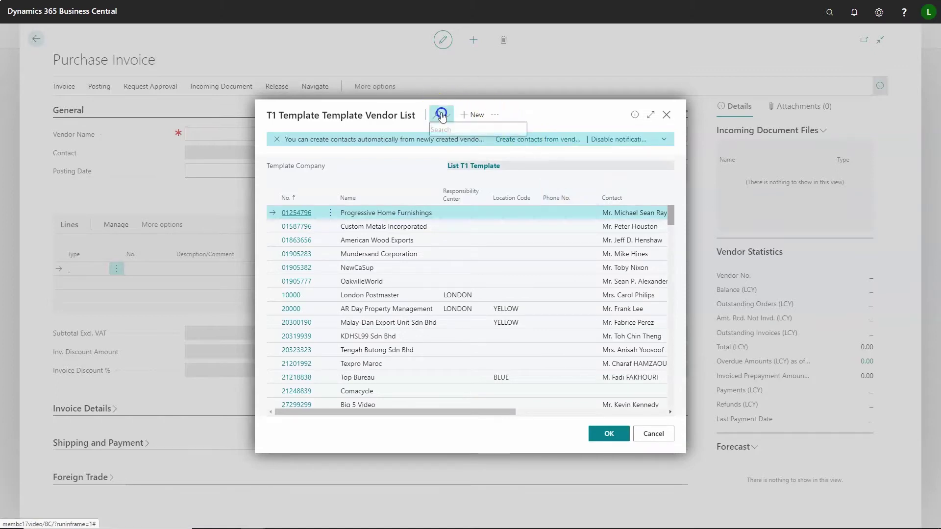
{"action": "type", "text": "henry"}
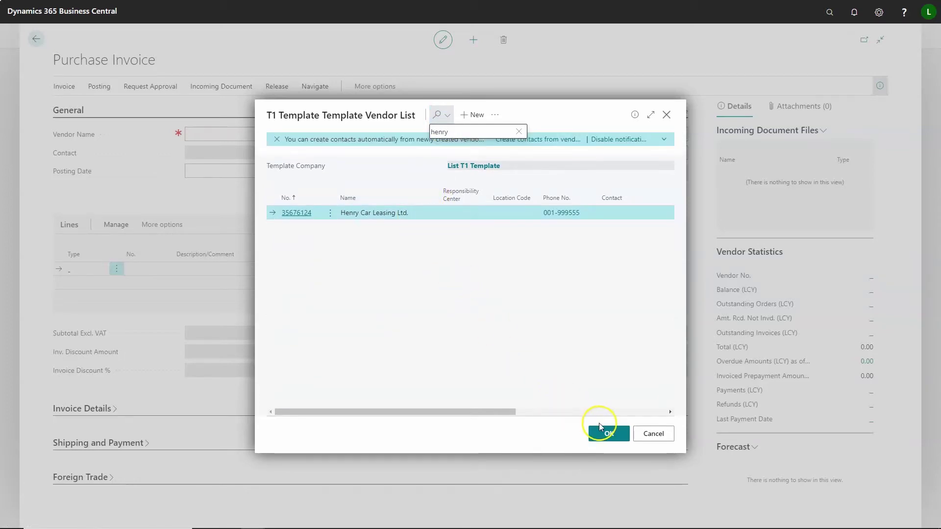
{"action": "left_click", "coordinate": [608, 434]}
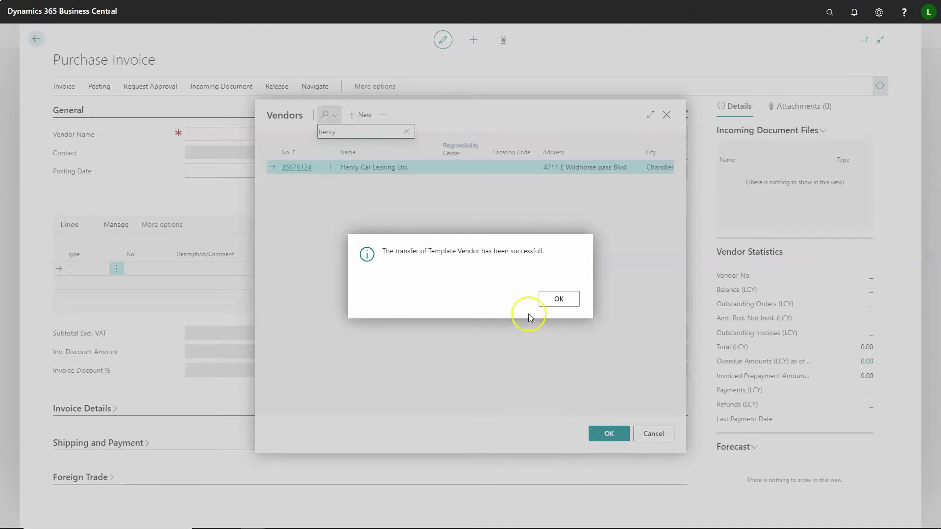
{"action": "left_click", "coordinate": [551, 293]}
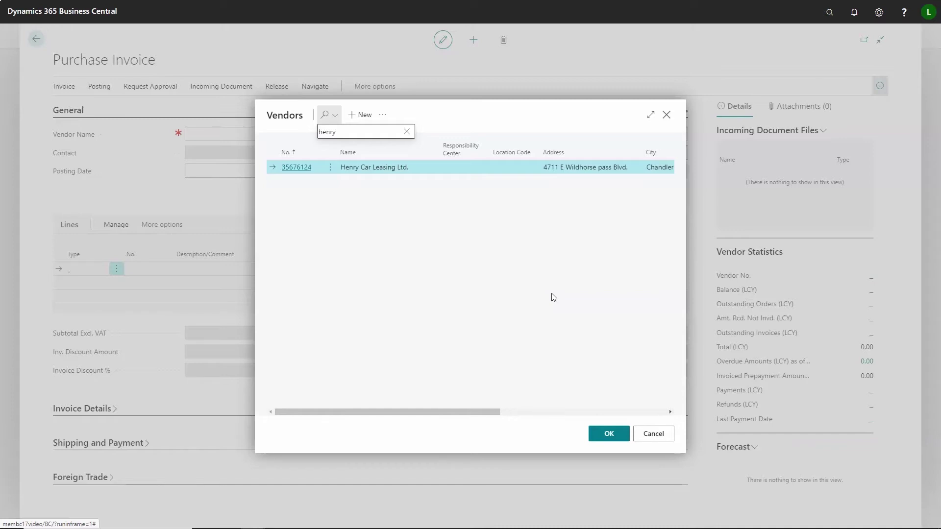
Step: Examine the Data Origin Matrix of vendor Henry Car Leasing Ltd. in the enlarged view
{"action": "left_click", "coordinate": [383, 115]}
{"action": "left_click", "coordinate": [409, 190]}
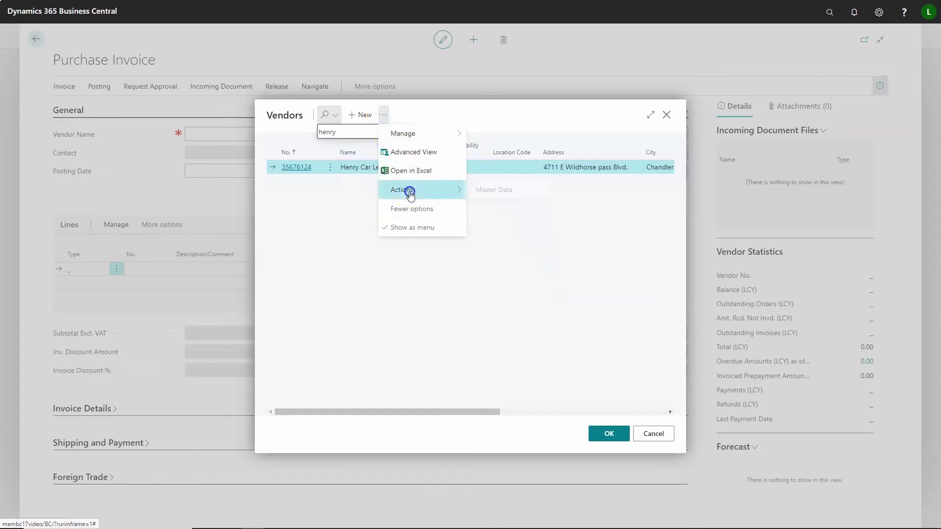
{"action": "left_click", "coordinate": [488, 193]}
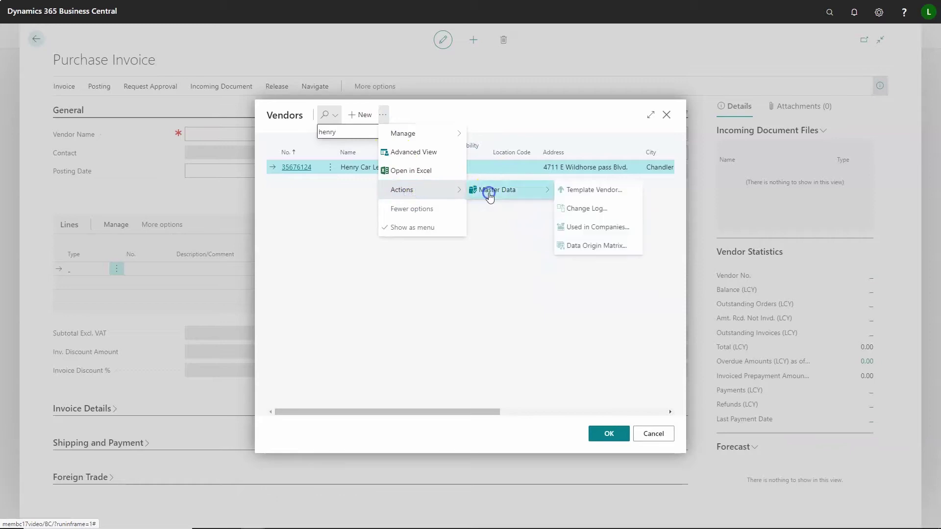
{"action": "left_click", "coordinate": [614, 245]}
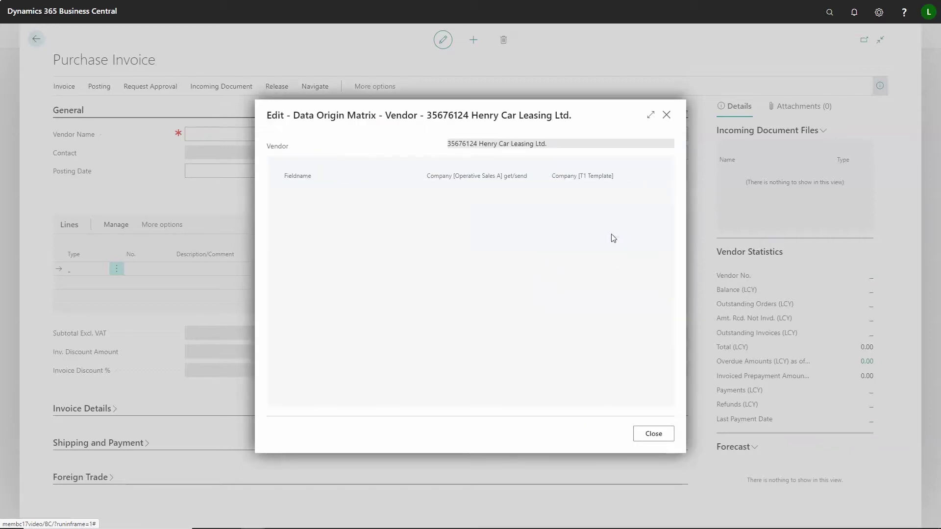
{"action": "left_click", "coordinate": [652, 117]}
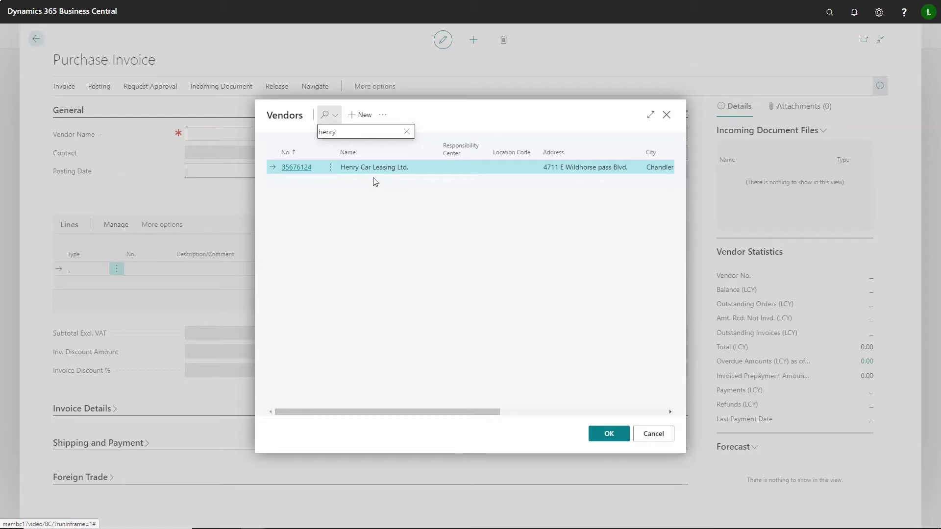
Step: Assign Henry Car Leasing Ltd. as the purchase invoice's vendor and return to the purchase invoice list
{"action": "left_click", "coordinate": [604, 433]}
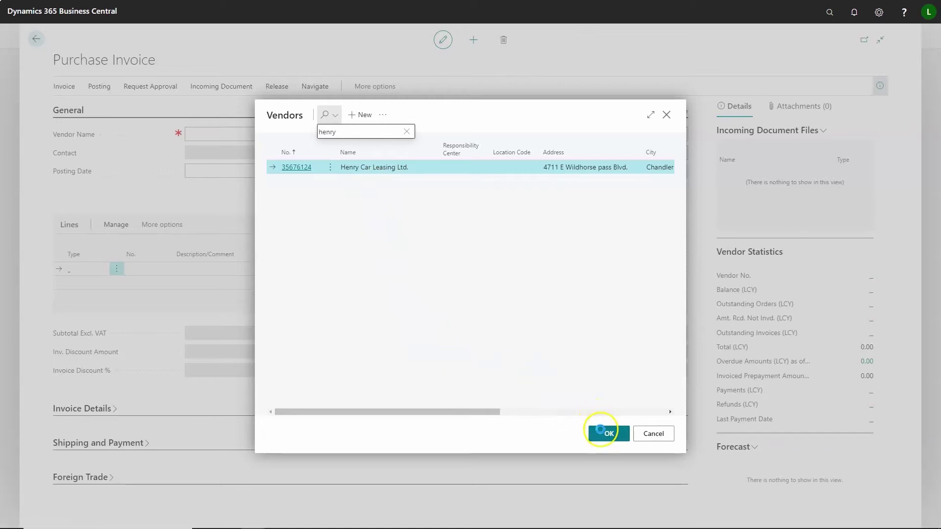
{"action": "left_click", "coordinate": [604, 432]}
{"action": "left_click", "coordinate": [322, 152]}
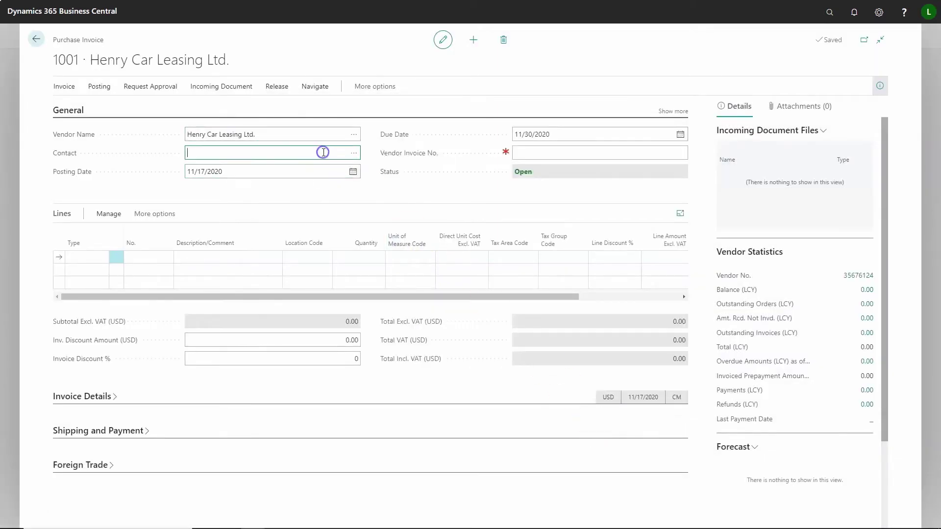
{"action": "left_click", "coordinate": [35, 39]}
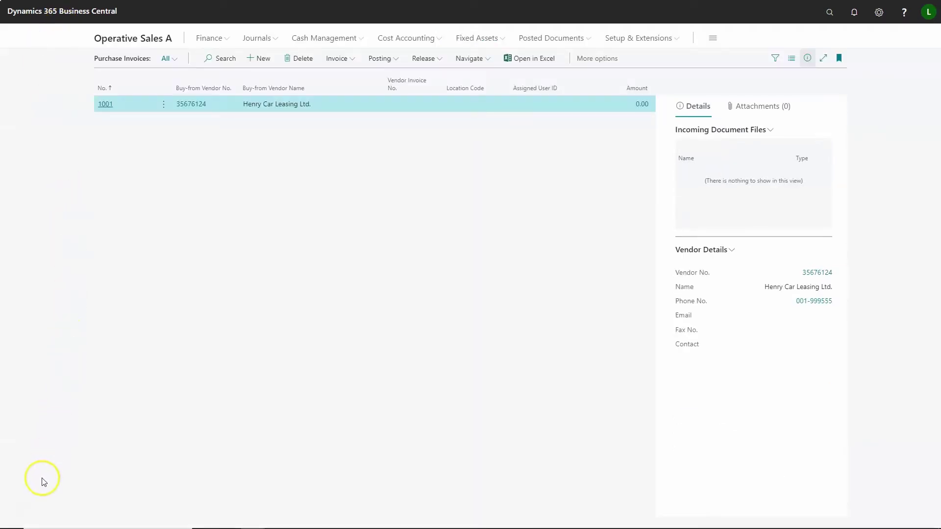
Step: Switch to the master data role centre of Operative Sales A and examine each table's template company and subscription in Data Origin
{"action": "left_click", "coordinate": [20, 515]}
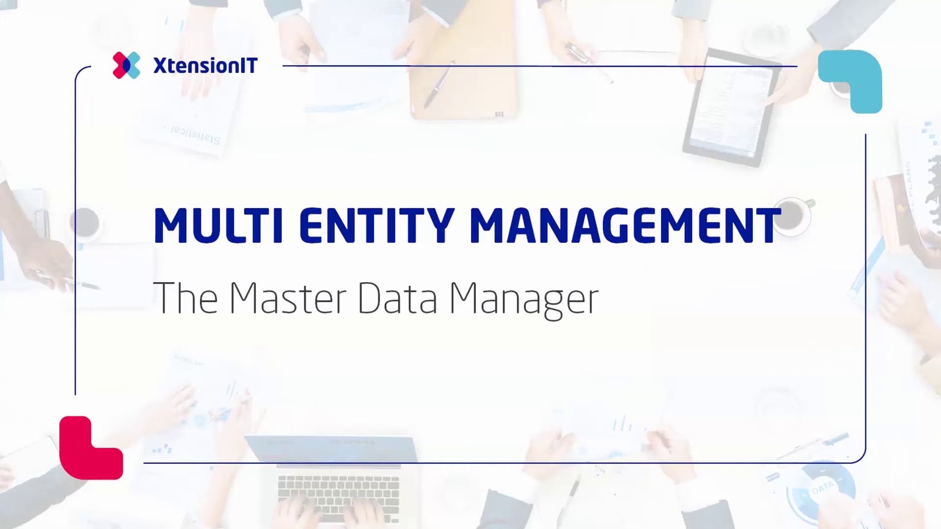
{"action": "mouse_move", "coordinate": [253, 519]}
{"action": "left_click", "coordinate": [237, 487]}
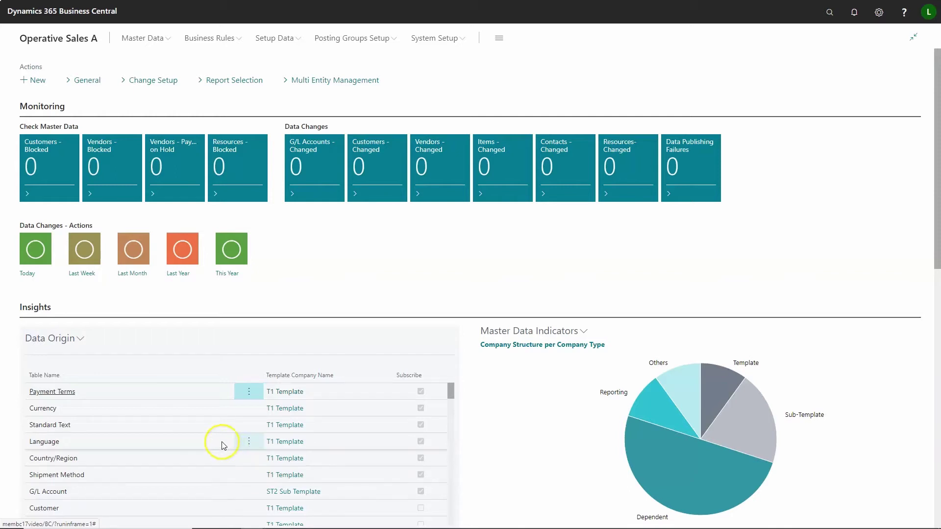
{"action": "scroll", "coordinate": [219, 443], "scroll_direction": "down", "scroll_amount": 2}
{"action": "scroll", "coordinate": [200, 437], "scroll_direction": "up", "scroll_amount": 2}
{"action": "scroll", "coordinate": [474, 394], "scroll_direction": "down", "scroll_amount": 4}
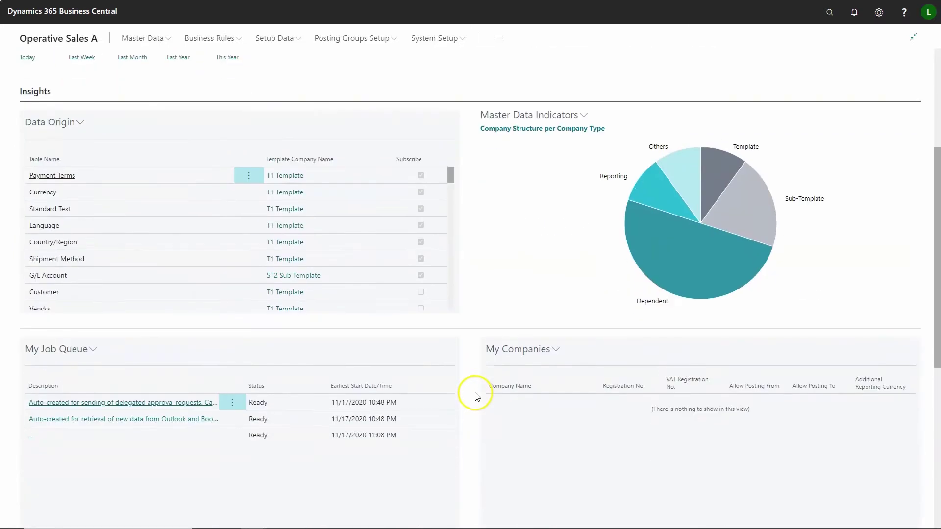
{"action": "scroll", "coordinate": [126, 189], "scroll_direction": "down", "scroll_amount": 1}
{"action": "scroll", "coordinate": [131, 196], "scroll_direction": "down", "scroll_amount": 5}
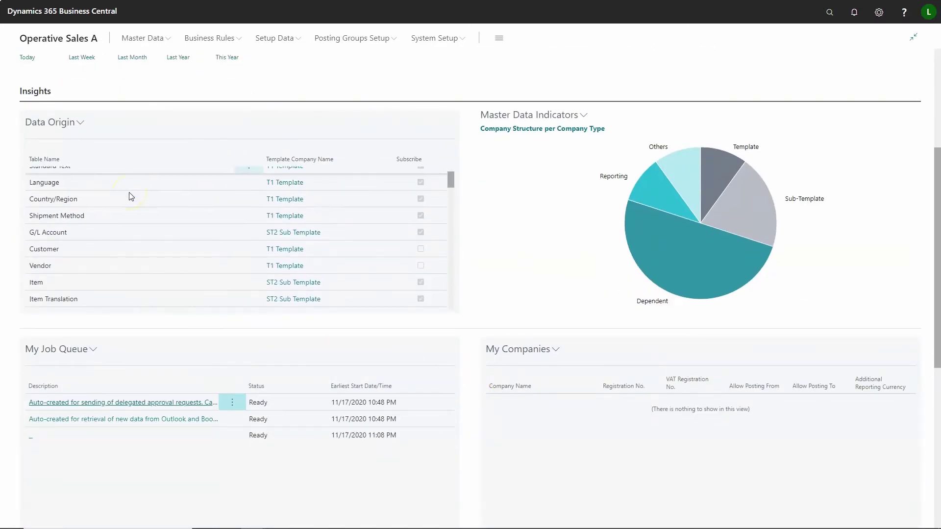
{"action": "scroll", "coordinate": [129, 199], "scroll_direction": "down", "scroll_amount": 2}
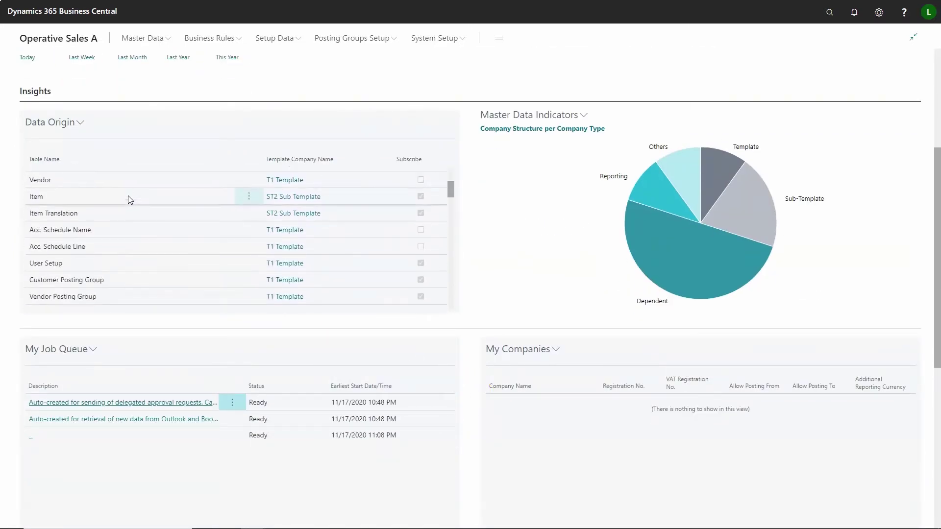
{"action": "scroll", "coordinate": [127, 200], "scroll_direction": "up", "scroll_amount": 2}
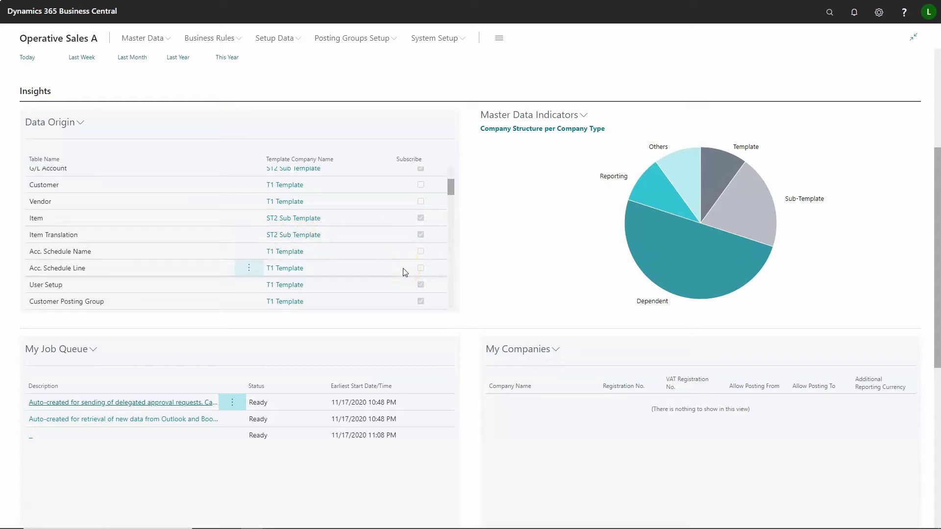
Step: Switch to the T1 Template company and review the dependent companies behind the Company Structure per Company Type chart, closing the list when done
{"action": "mouse_move", "coordinate": [325, 522]}
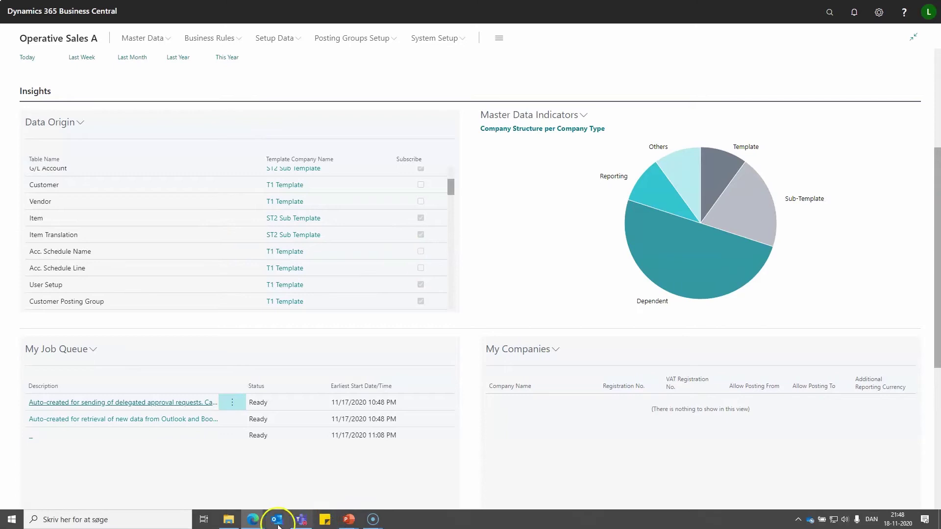
{"action": "mouse_move", "coordinate": [255, 521]}
{"action": "left_click", "coordinate": [307, 480]}
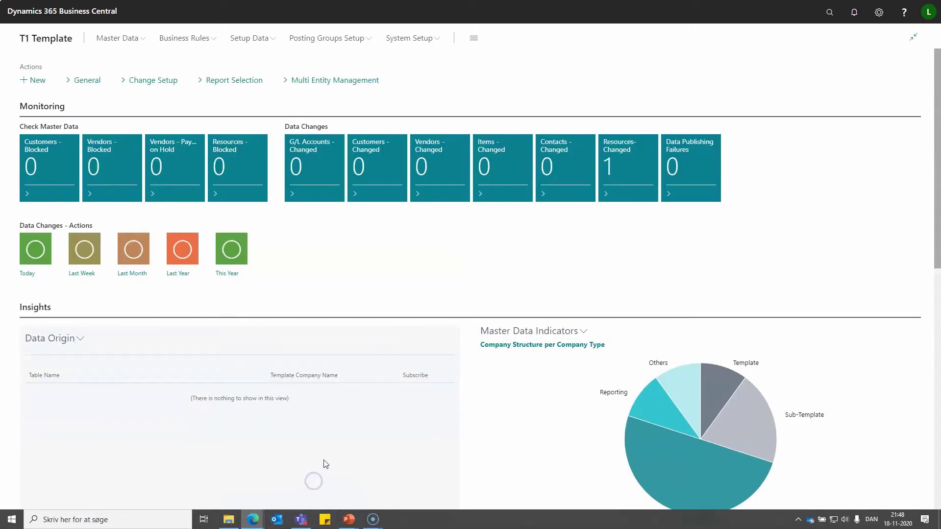
{"action": "scroll", "coordinate": [542, 314], "scroll_direction": "down", "scroll_amount": 3}
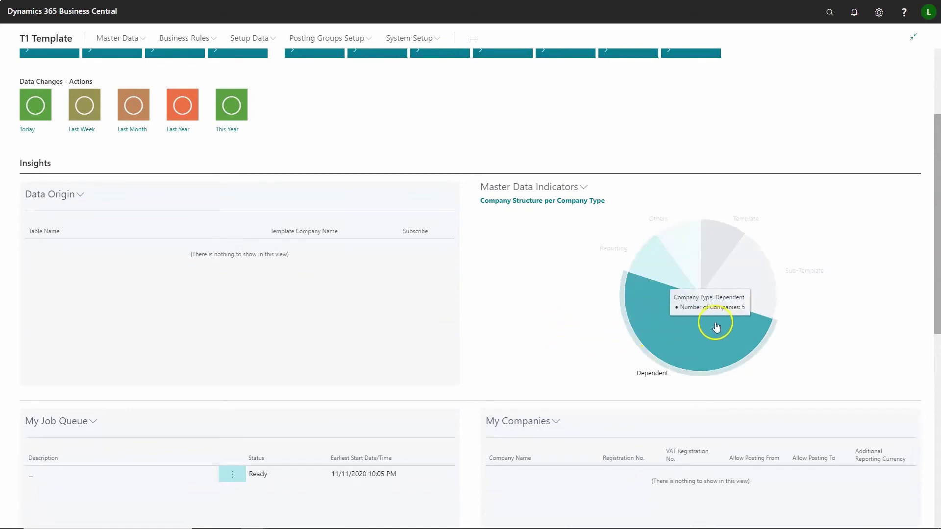
{"action": "mouse_move", "coordinate": [707, 255]}
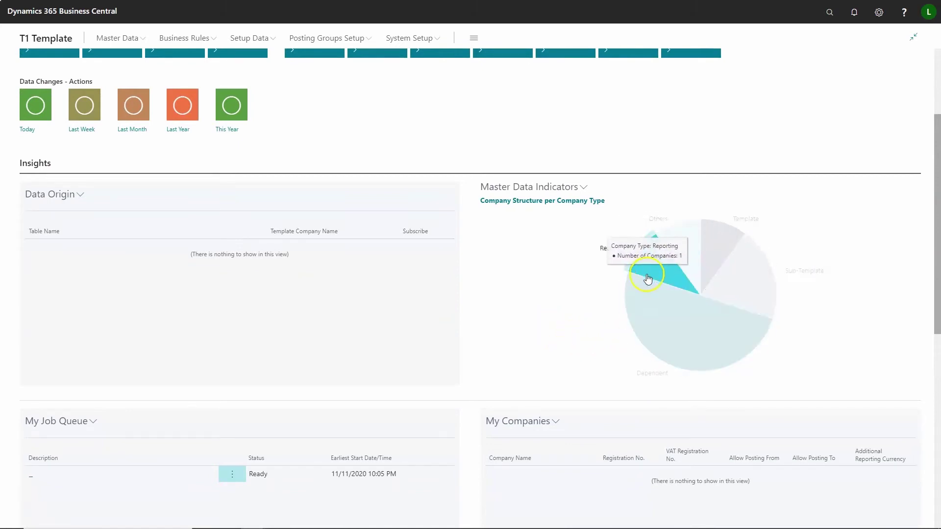
{"action": "left_click", "coordinate": [650, 314]}
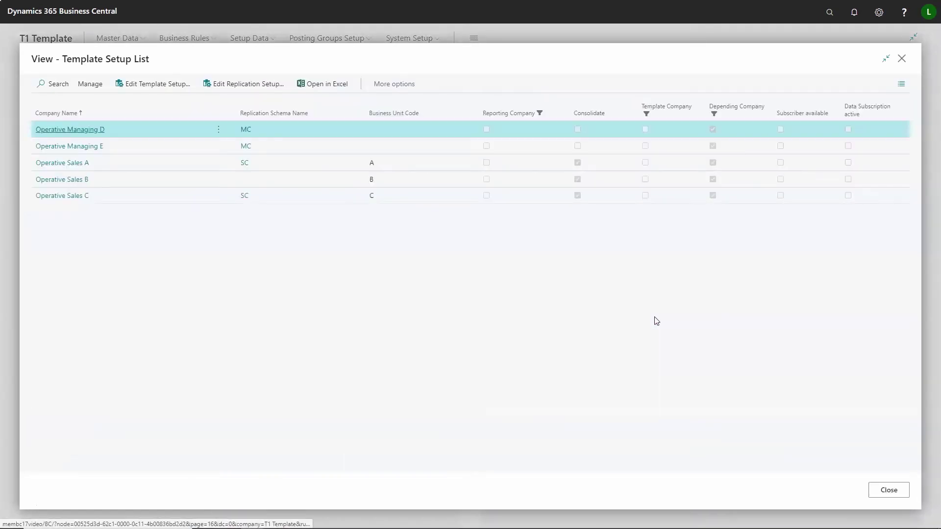
{"action": "left_click", "coordinate": [645, 323]}
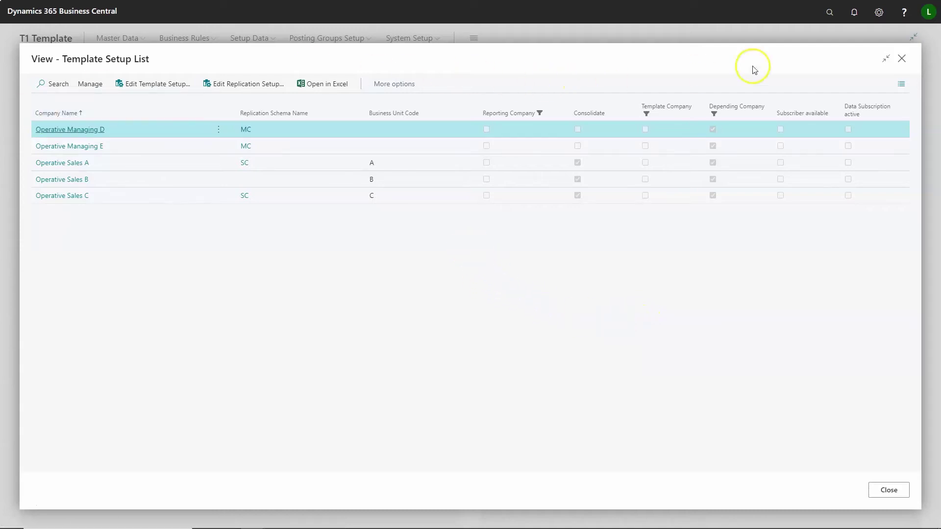
{"action": "left_click", "coordinate": [902, 57]}
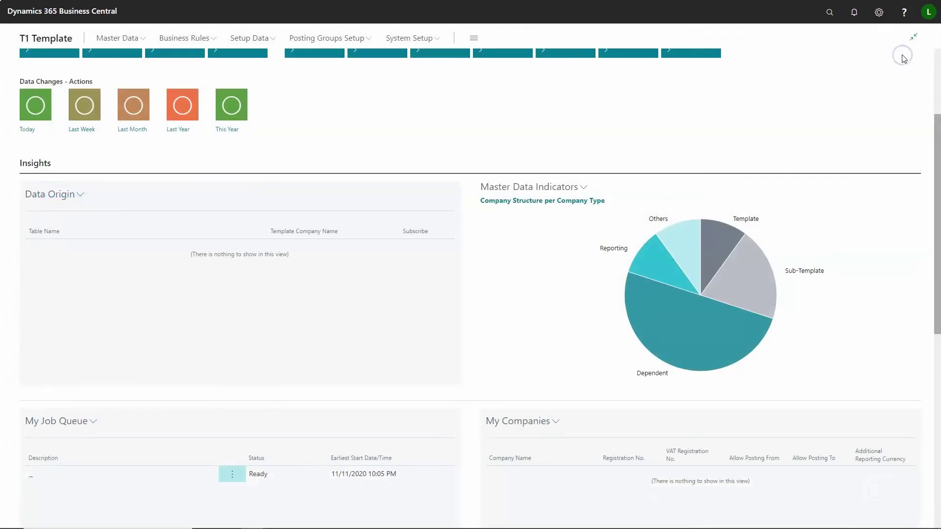
Step: Open the T1 Template company's chart of accounts and search it for "car"
{"action": "scroll", "coordinate": [815, 112], "scroll_direction": "up", "scroll_amount": 3}
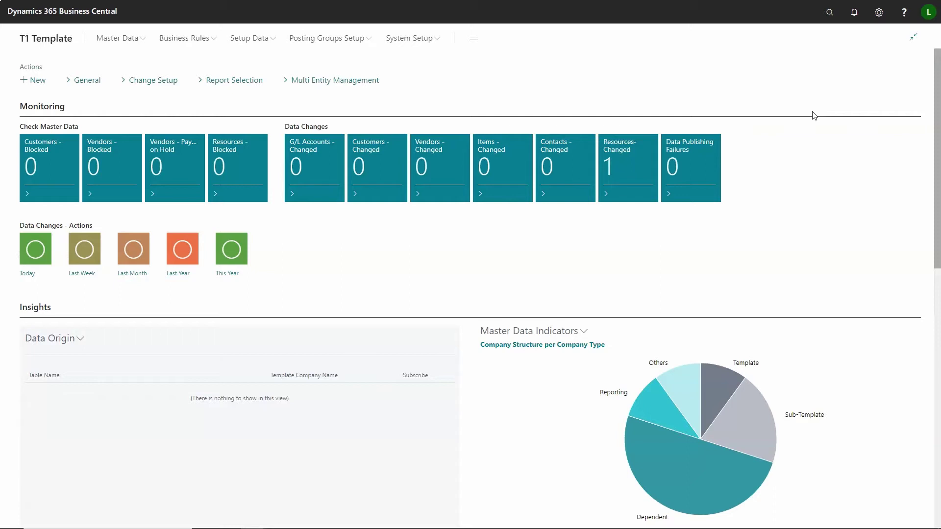
{"action": "left_click", "coordinate": [136, 43]}
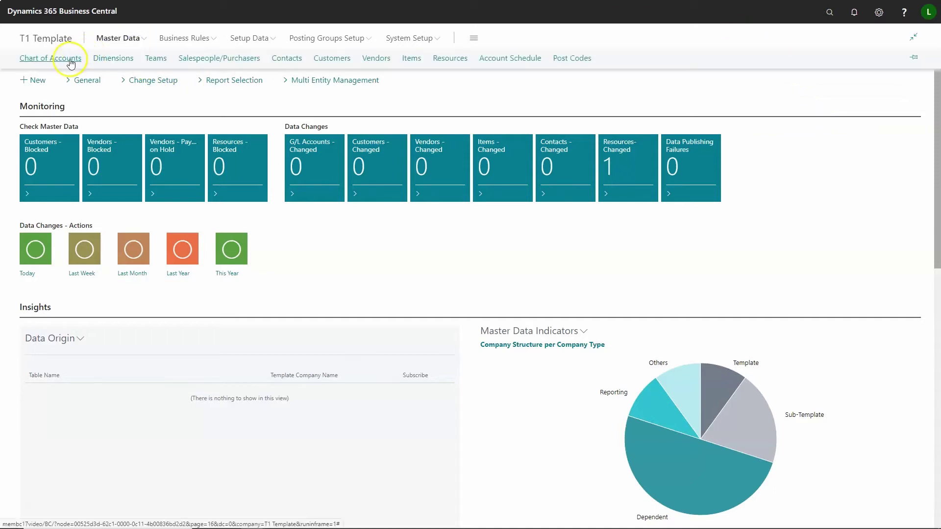
{"action": "left_click", "coordinate": [71, 61]}
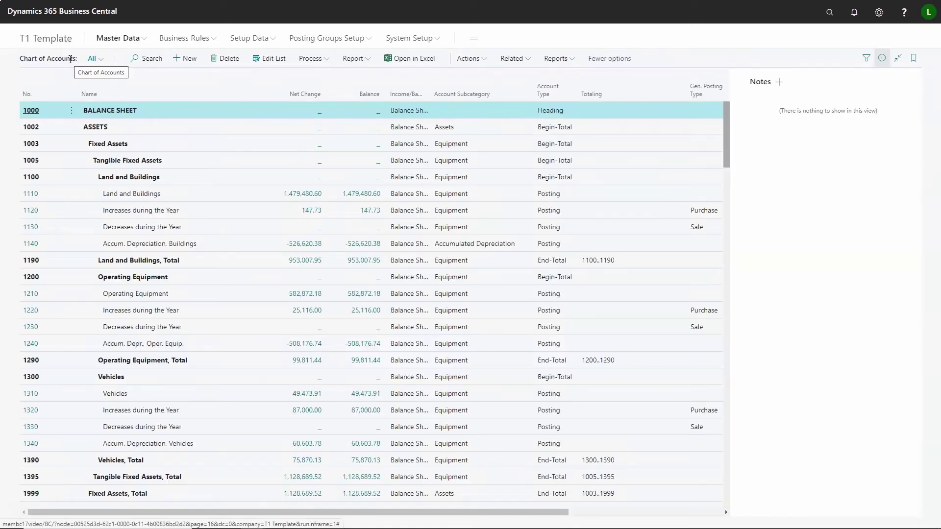
{"action": "left_click", "coordinate": [142, 58]}
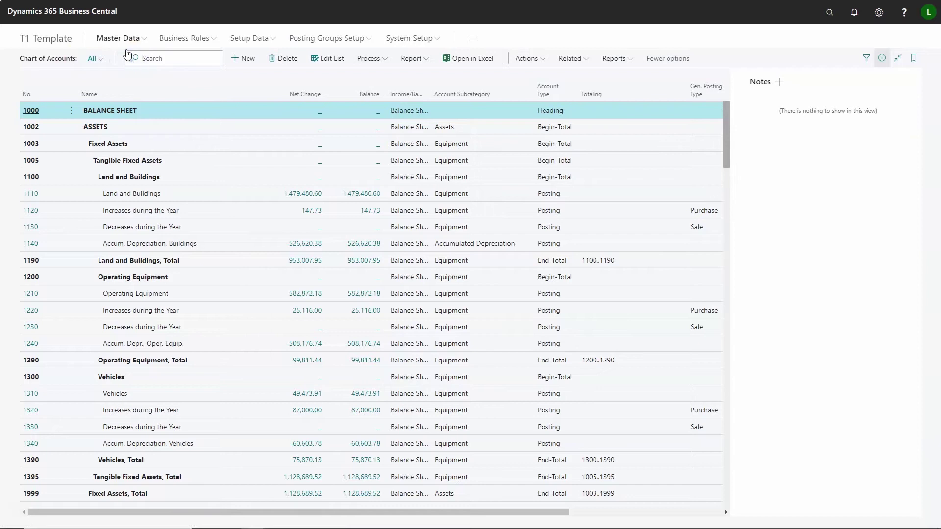
{"action": "type", "text": "car"}
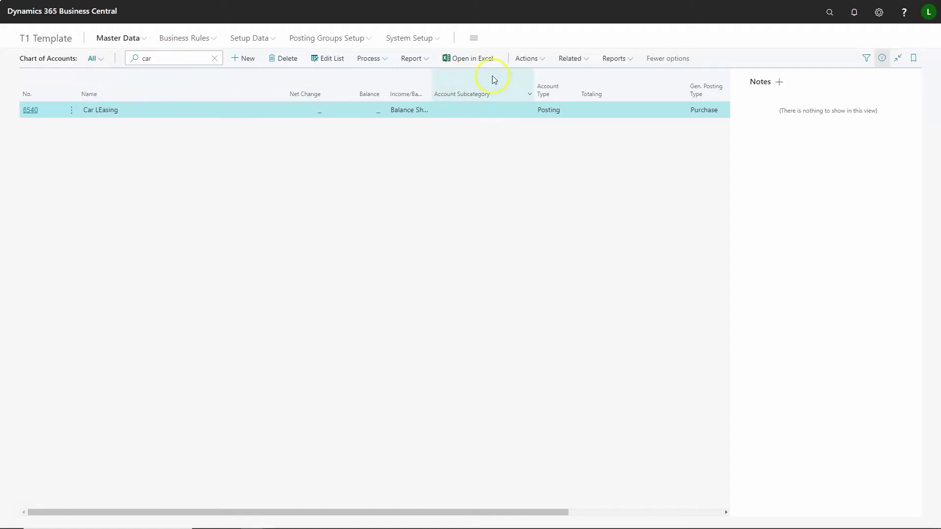
Step: Review which companies use G/L account 8540 through Used in Companies, closing the company list when done
{"action": "left_click", "coordinate": [537, 60]}
{"action": "left_click", "coordinate": [524, 98]}
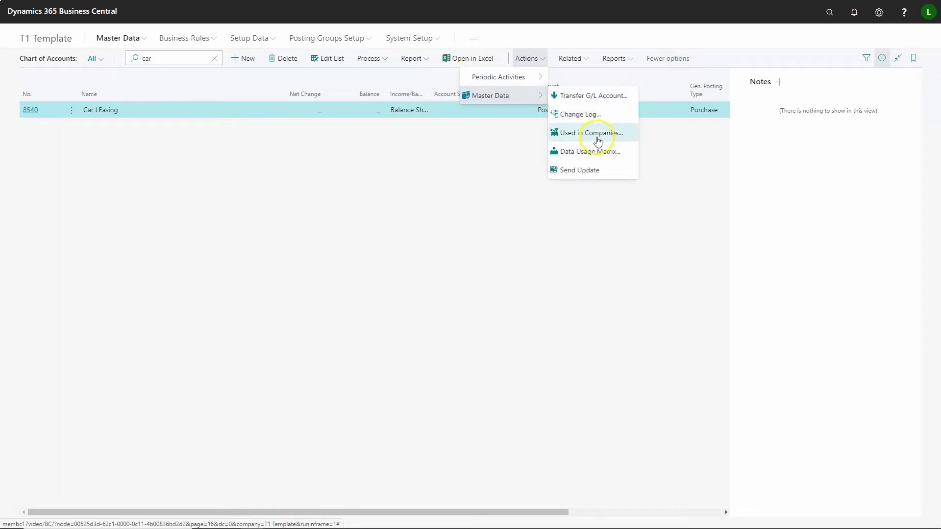
{"action": "left_click", "coordinate": [597, 136]}
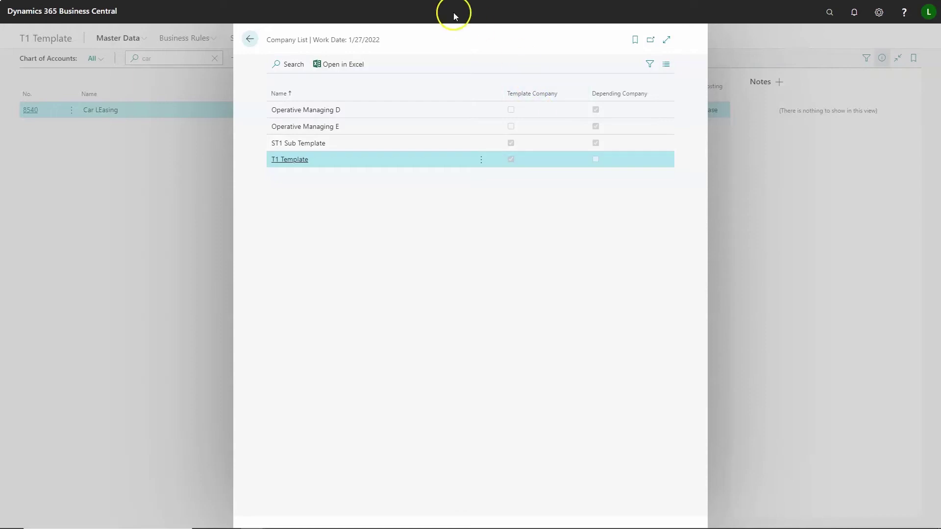
{"action": "left_click", "coordinate": [250, 39]}
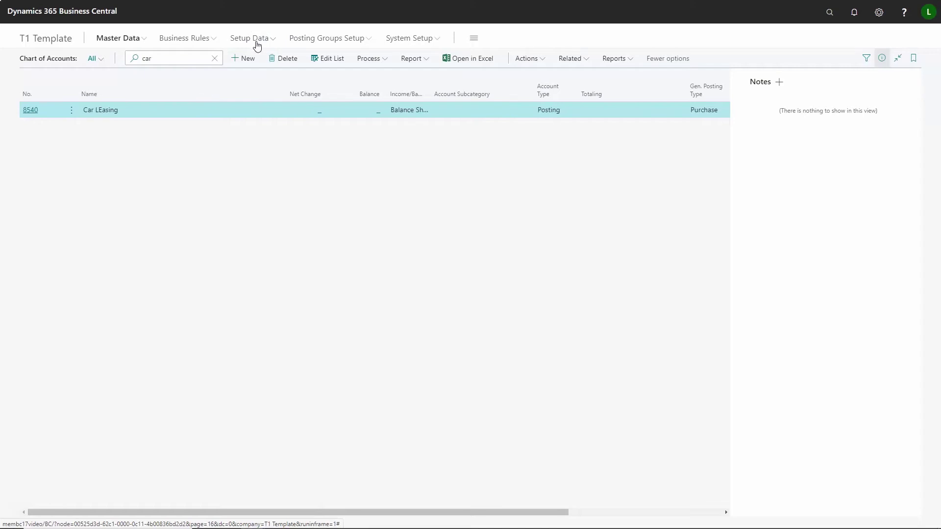
Step: Transfer G/L account 8540 from the T1 Template company to ST2 Sub Template and acknowledge the transfer message
{"action": "left_click", "coordinate": [526, 58]}
{"action": "left_click", "coordinate": [525, 95]}
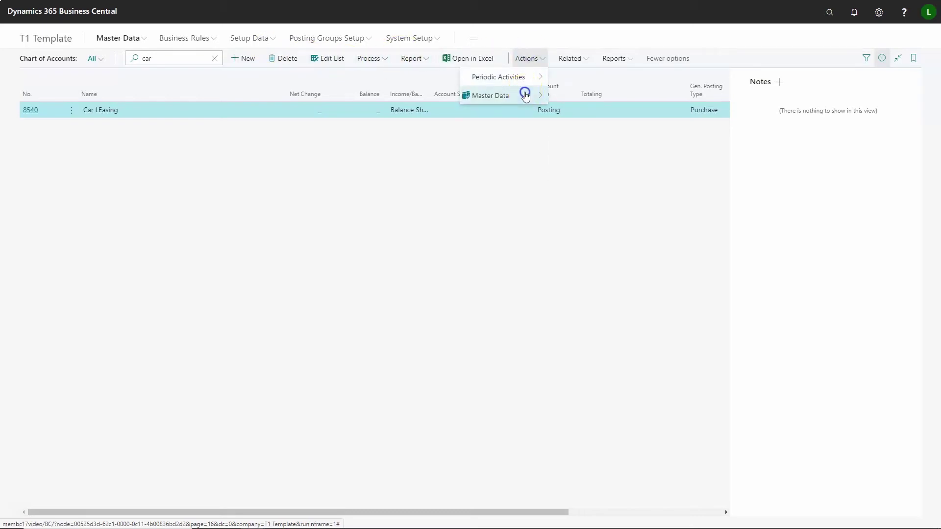
{"action": "left_click", "coordinate": [580, 95]}
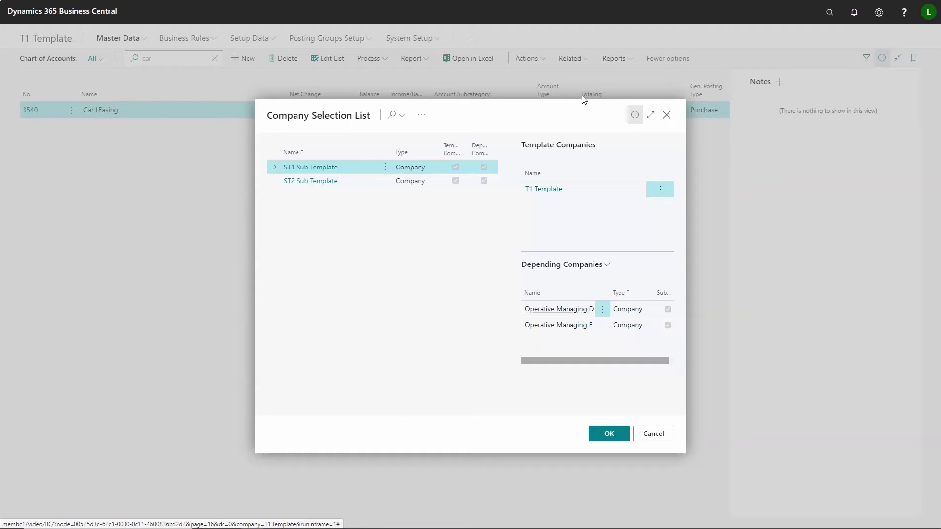
{"action": "left_click", "coordinate": [567, 111]}
{"action": "left_click", "coordinate": [359, 182]}
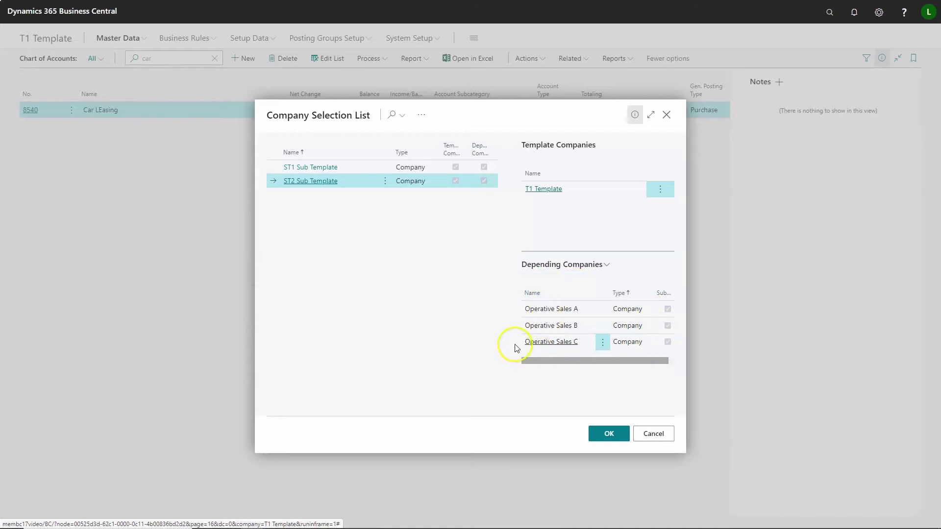
{"action": "left_click", "coordinate": [595, 444]}
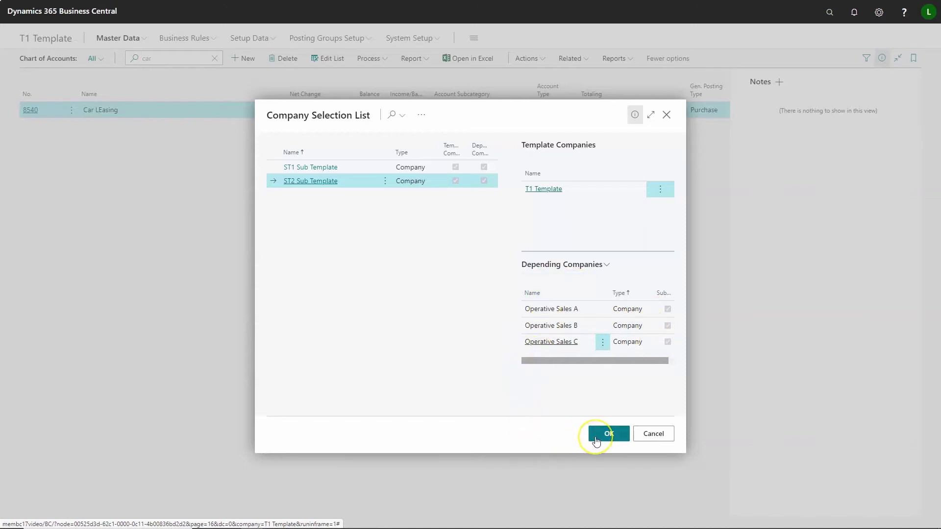
{"action": "left_click", "coordinate": [596, 441]}
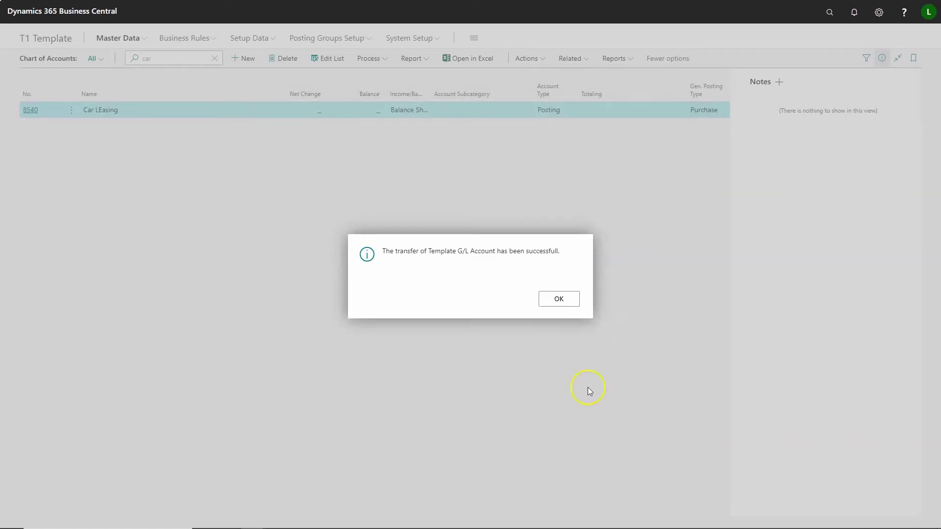
{"action": "left_click", "coordinate": [558, 301]}
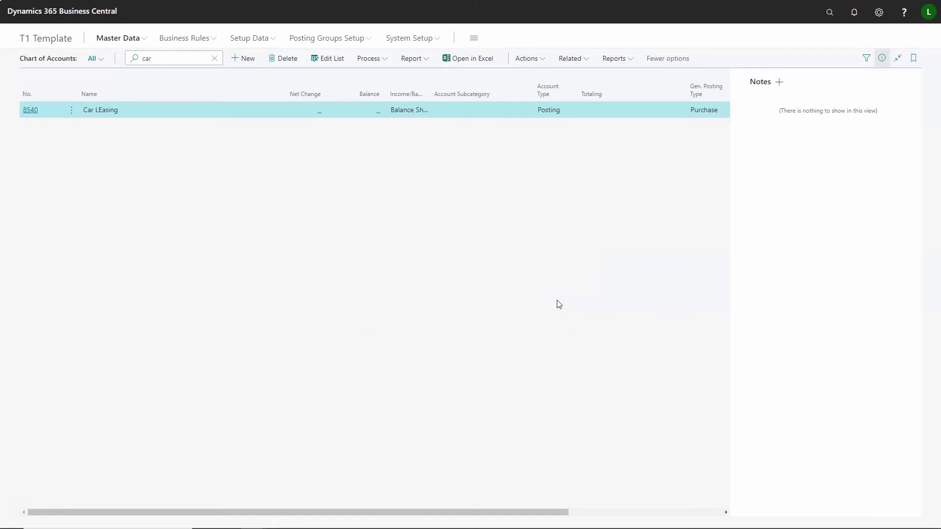
Step: Check the Used in Companies list of account 8540 again after the transfer and return to the chart of accounts
{"action": "left_click", "coordinate": [538, 61]}
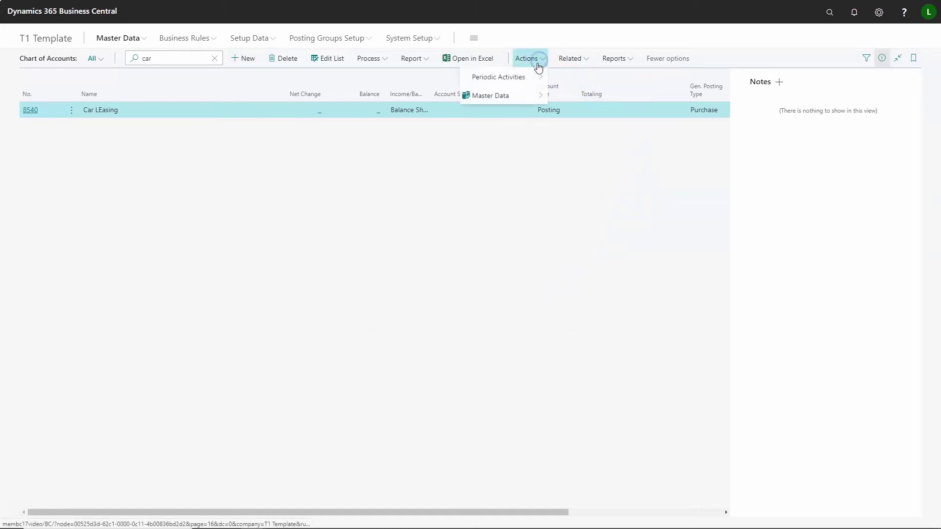
{"action": "left_click", "coordinate": [521, 96]}
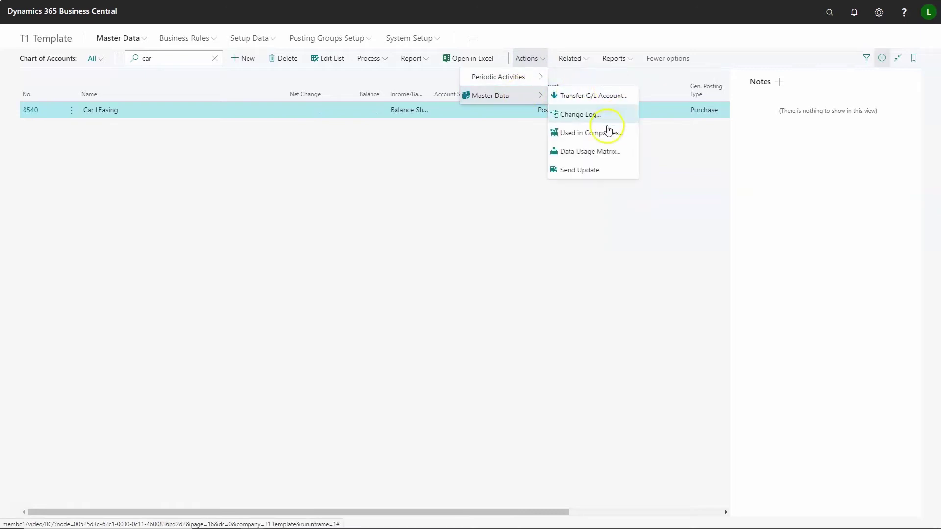
{"action": "left_click", "coordinate": [607, 132]}
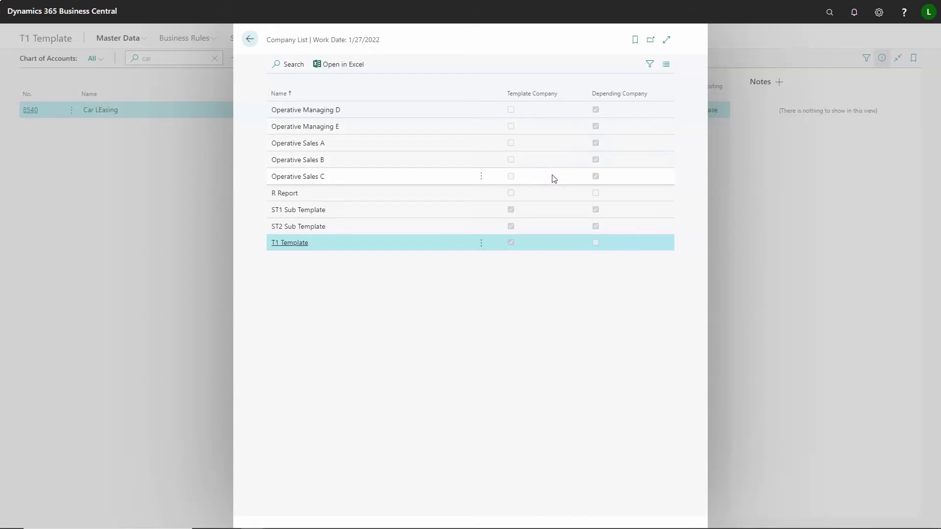
{"action": "left_click", "coordinate": [247, 42]}
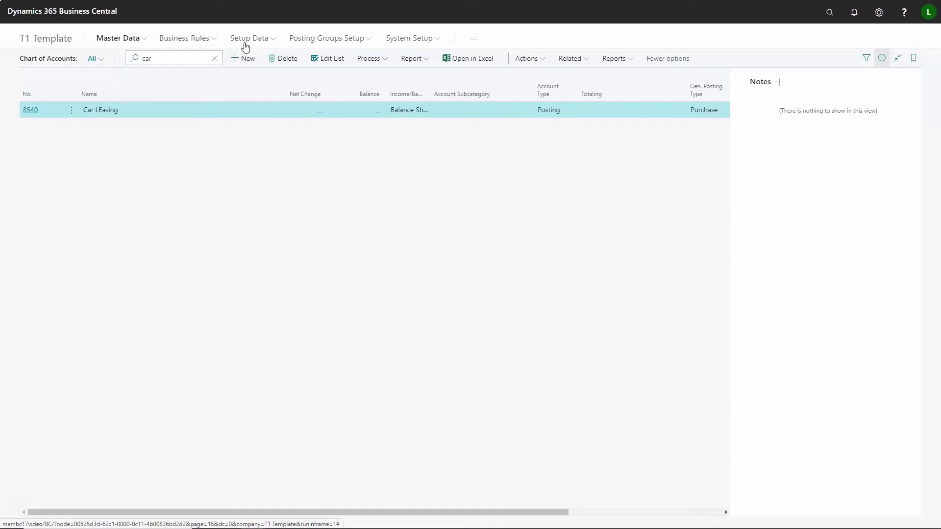
Step: Correct the name of G/L account 8540 to "Car Leasing" in the editable chart of accounts
{"action": "left_click", "coordinate": [321, 59]}
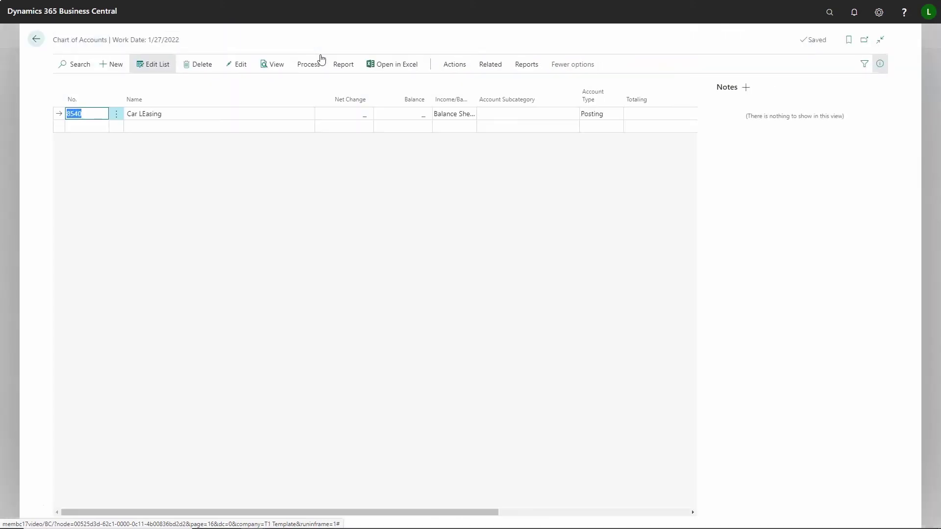
{"action": "left_click", "coordinate": [244, 114]}
{"action": "key", "text": "Left"}
{"action": "key", "text": "Left"}
{"action": "key", "text": "Left"}
{"action": "key", "text": "Left"}
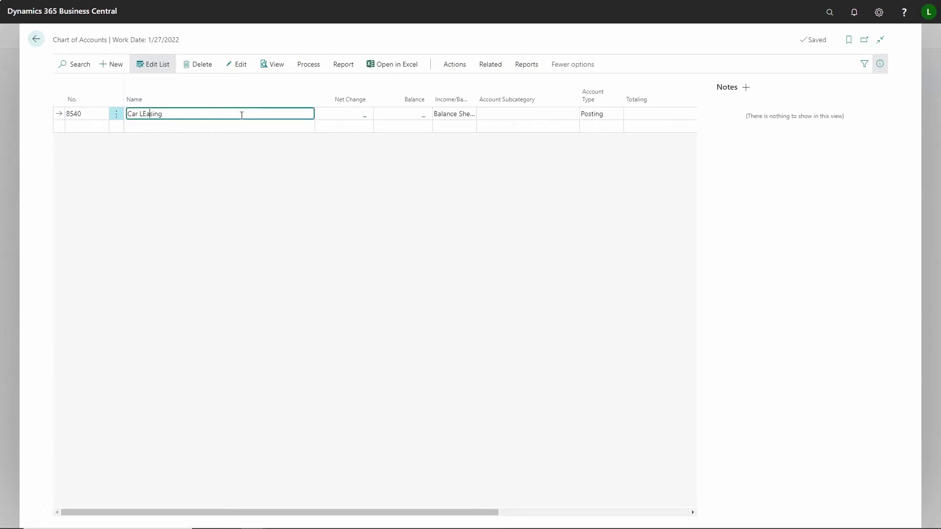
{"action": "key", "text": "BackSpace"}
{"action": "type", "text": "e"}
{"action": "key", "text": "Tab"}
{"action": "key", "text": "Down"}
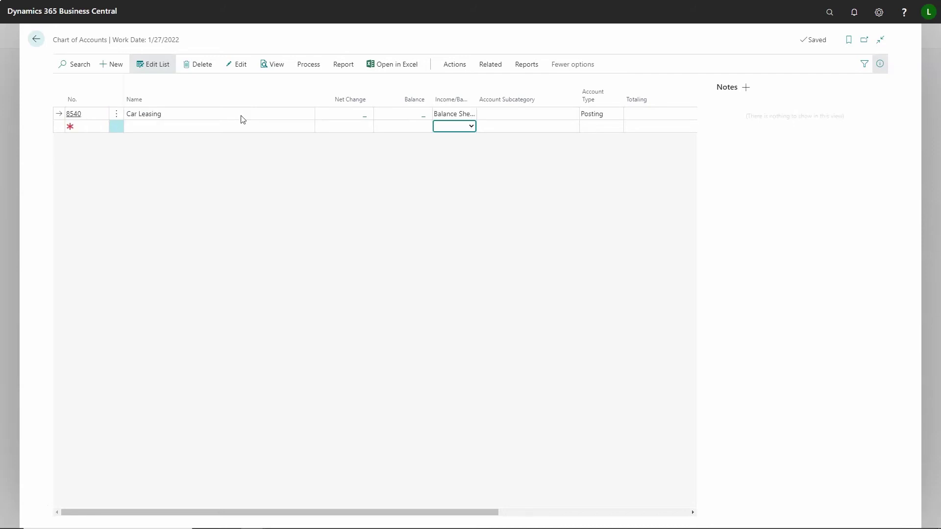
{"action": "key", "text": "Up"}
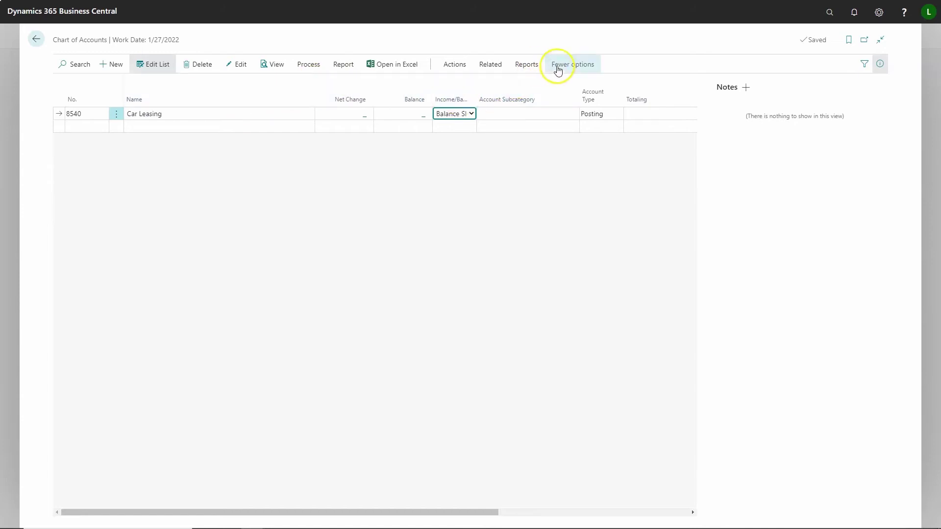
Step: Compare account 8540's field values across T1 Template and its sub templates in the Data Usage Matrix, then return to the role centre
{"action": "left_click", "coordinate": [460, 64]}
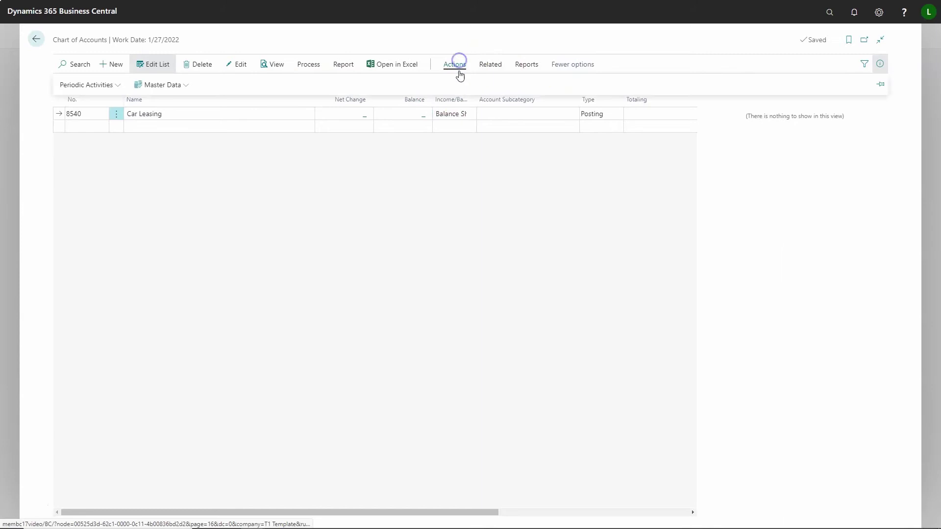
{"action": "left_click", "coordinate": [185, 91]}
{"action": "left_click", "coordinate": [185, 159]}
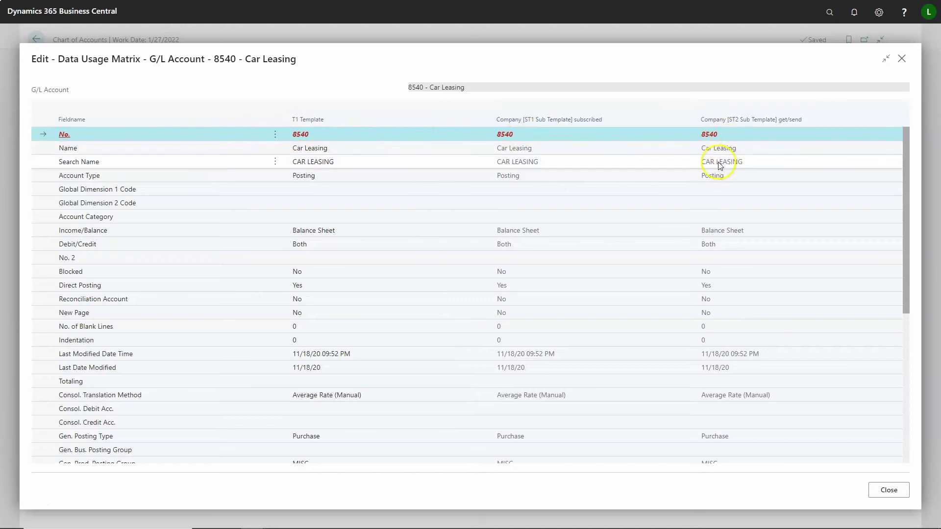
{"action": "scroll", "coordinate": [642, 319], "scroll_direction": "down", "scroll_amount": 3}
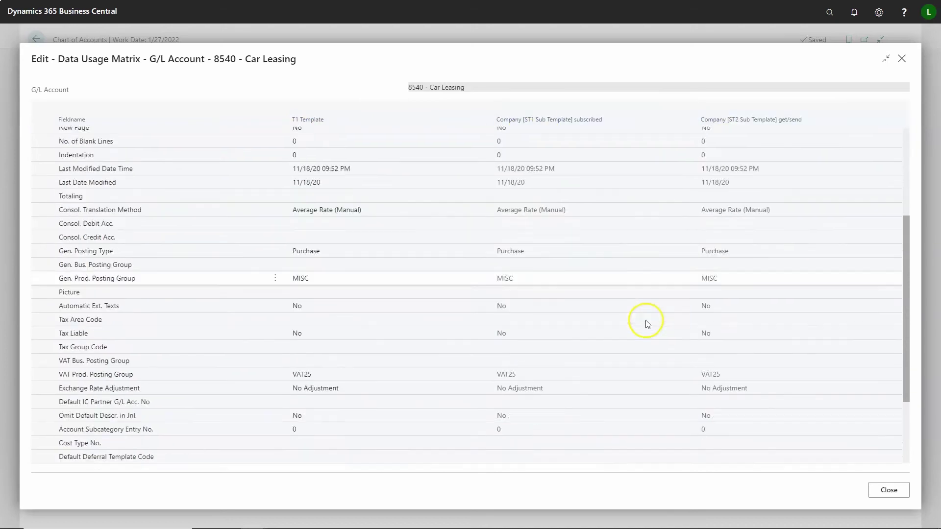
{"action": "scroll", "coordinate": [643, 325], "scroll_direction": "up", "scroll_amount": 3}
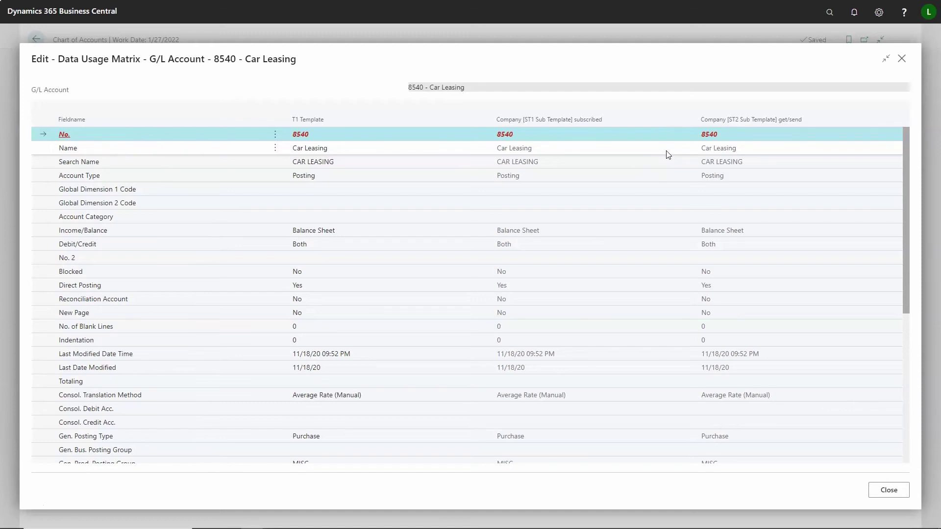
{"action": "left_click", "coordinate": [901, 60]}
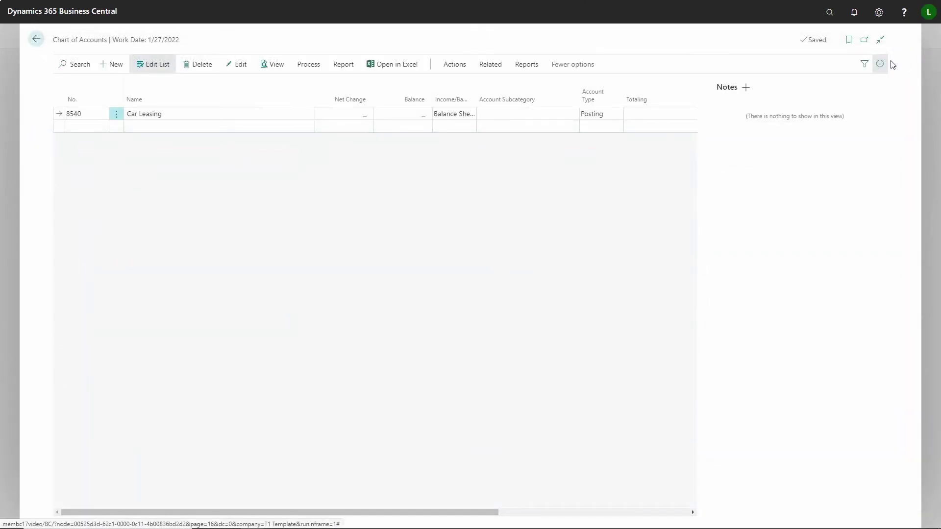
{"action": "left_click", "coordinate": [37, 39]}
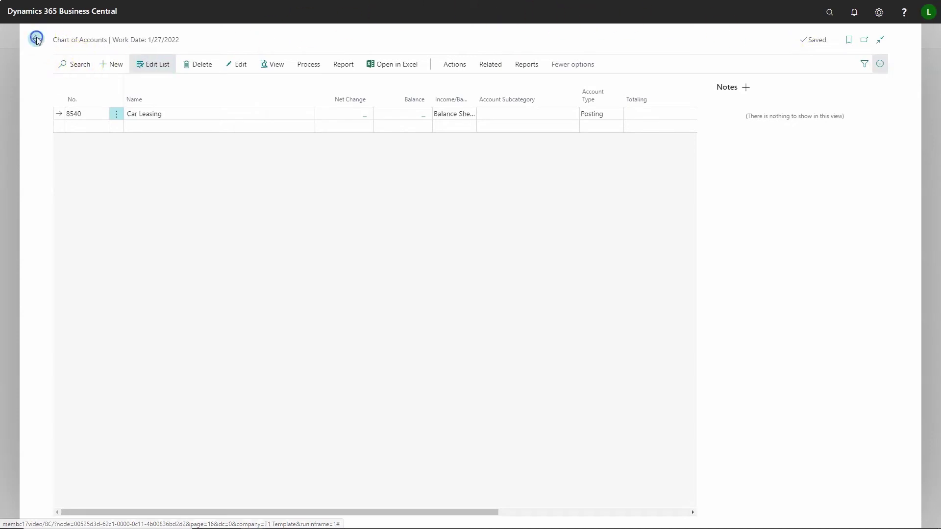
{"action": "left_click", "coordinate": [36, 40]}
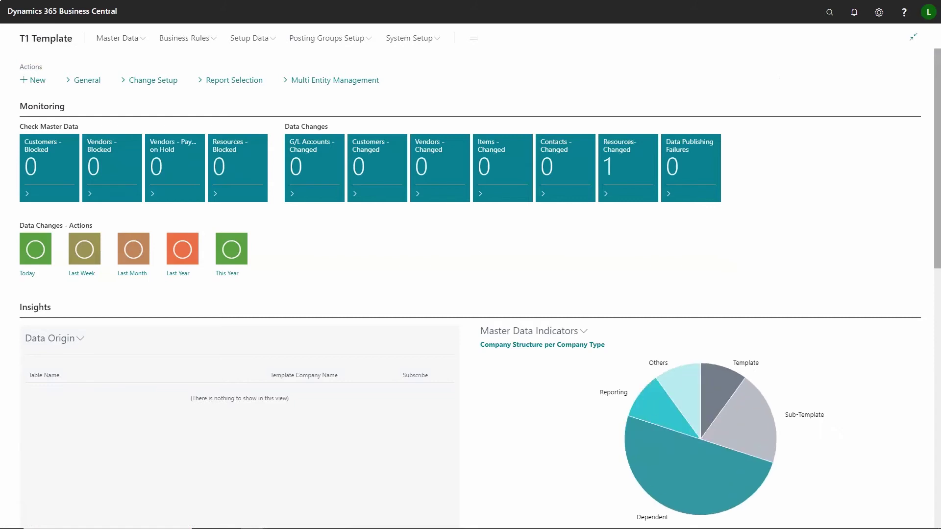
{"action": "left_click", "coordinate": [18, 513]}
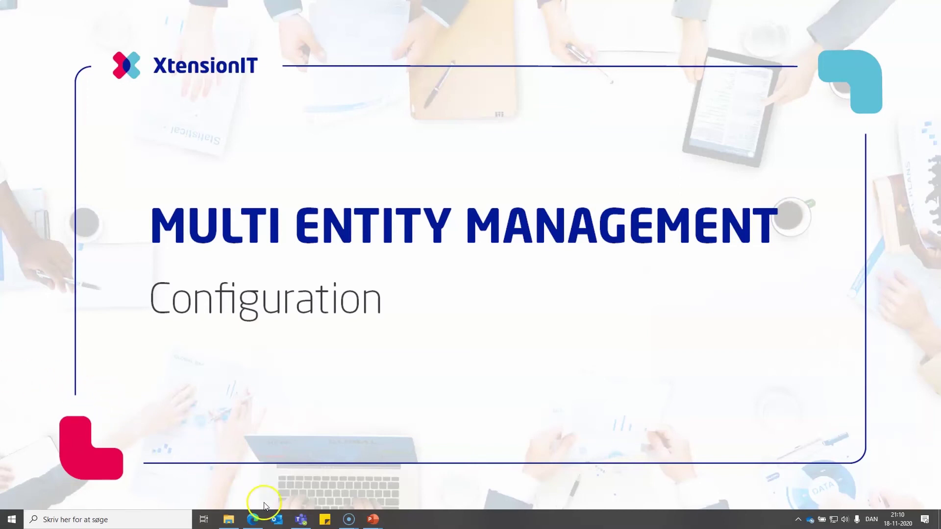
{"action": "left_click", "coordinate": [250, 518]}
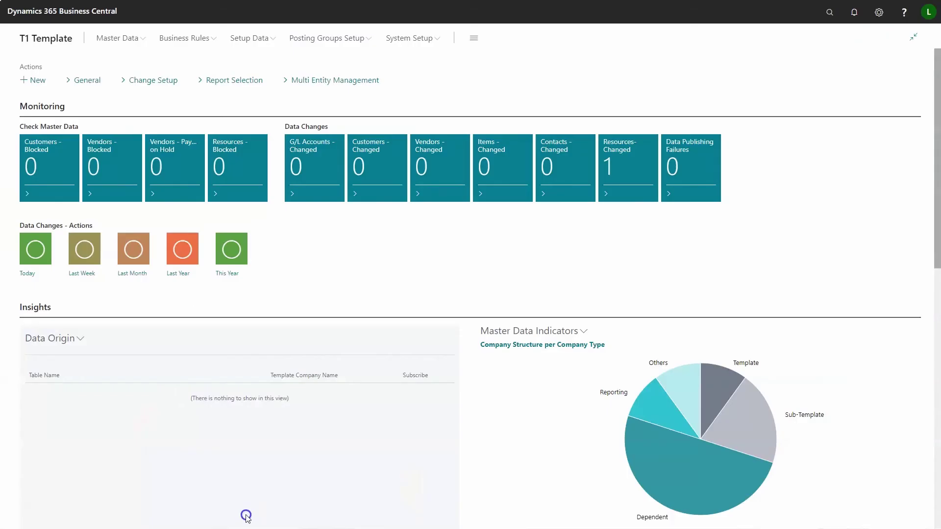
Step: Open the Template Company Setup list of Multi Entity Management in the enlarged view and open T1 Template's setup card
{"action": "left_click", "coordinate": [356, 85]}
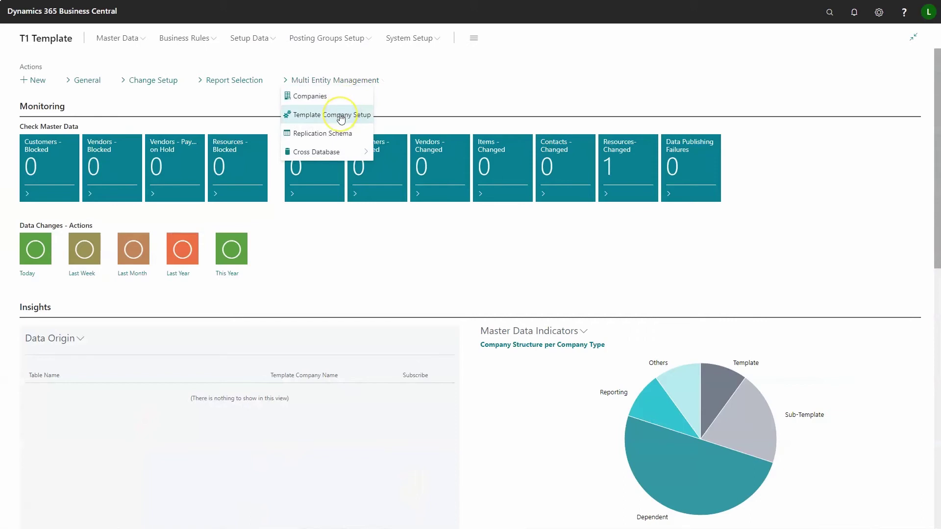
{"action": "left_click", "coordinate": [341, 116]}
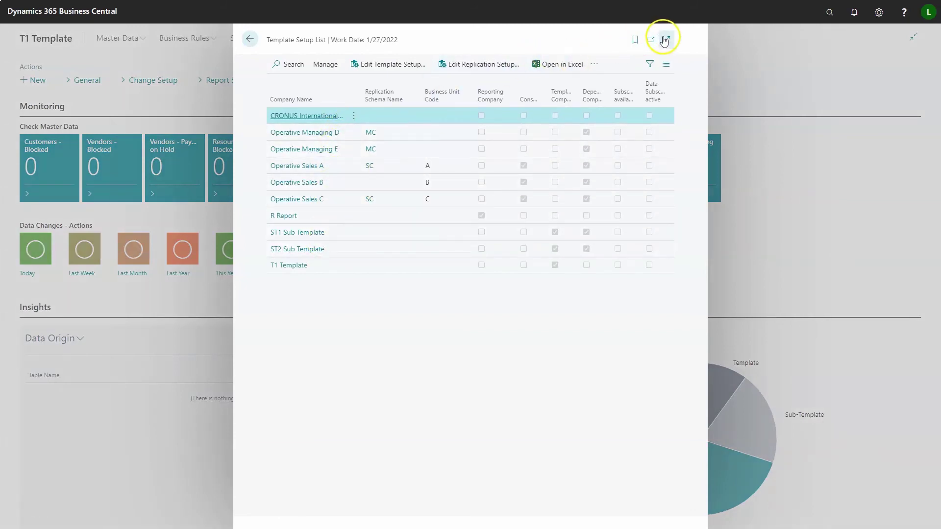
{"action": "left_click", "coordinate": [666, 39]}
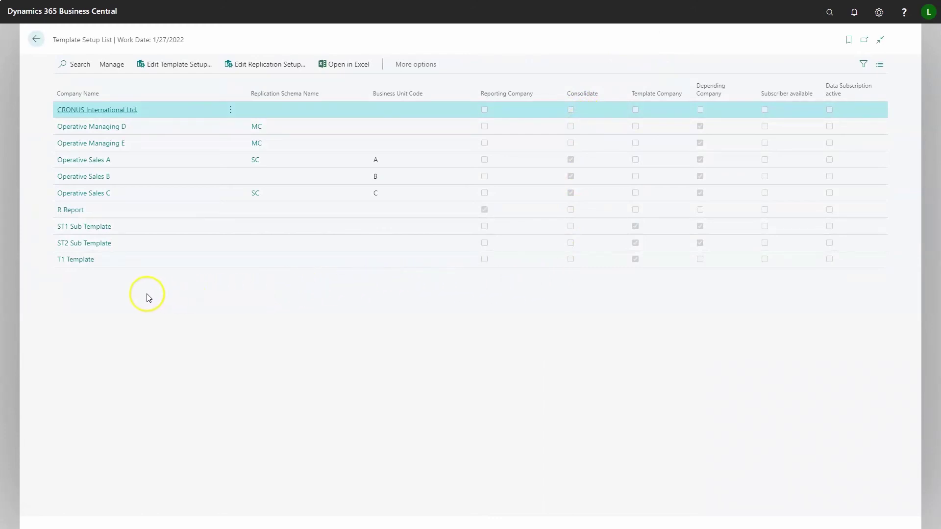
{"action": "left_click", "coordinate": [75, 259]}
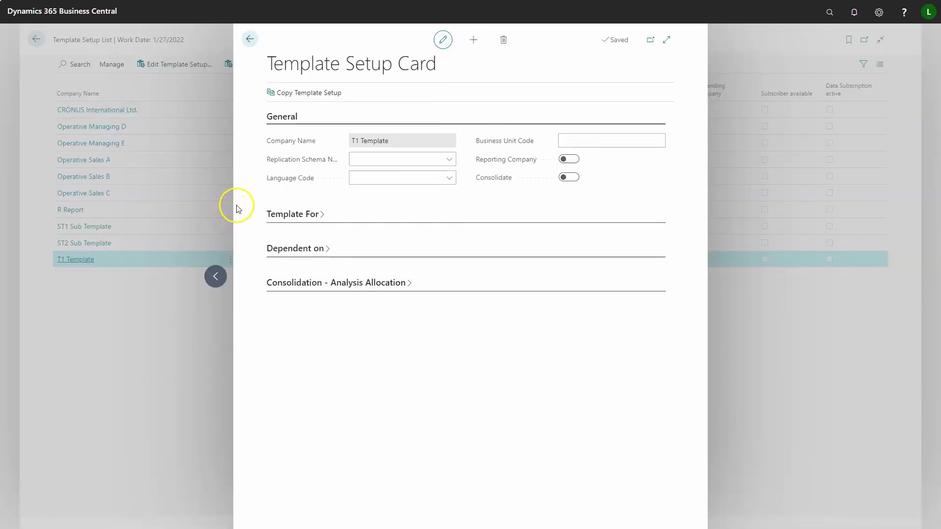
Step: Expand the Template For section of T1 Template's setup card and review the tables it lists
{"action": "left_click", "coordinate": [280, 220]}
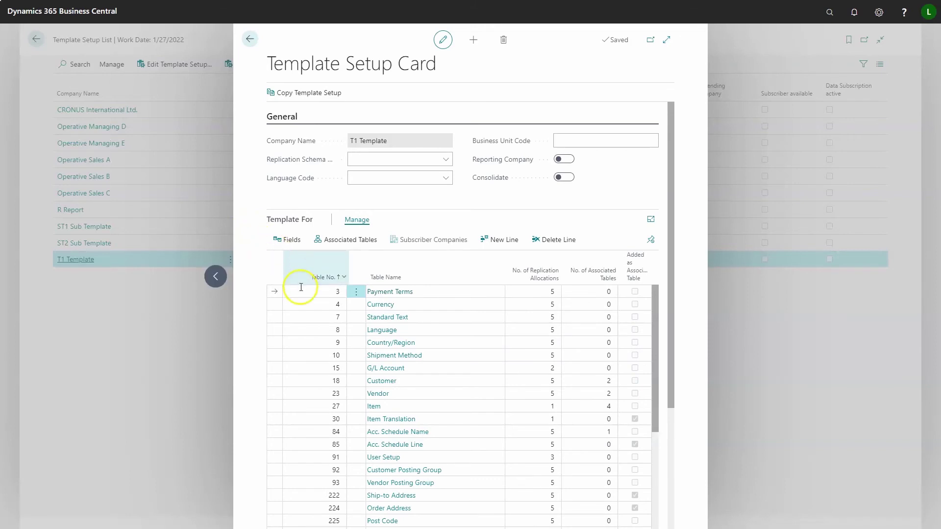
{"action": "left_click", "coordinate": [296, 306]}
{"action": "scroll", "coordinate": [297, 310], "scroll_direction": "down", "scroll_amount": 1}
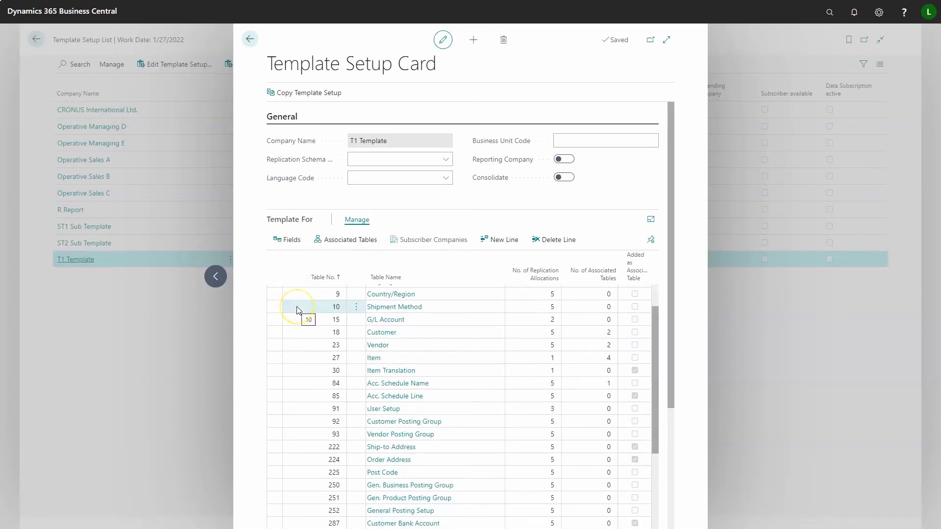
{"action": "scroll", "coordinate": [296, 310], "scroll_direction": "down", "scroll_amount": 4}
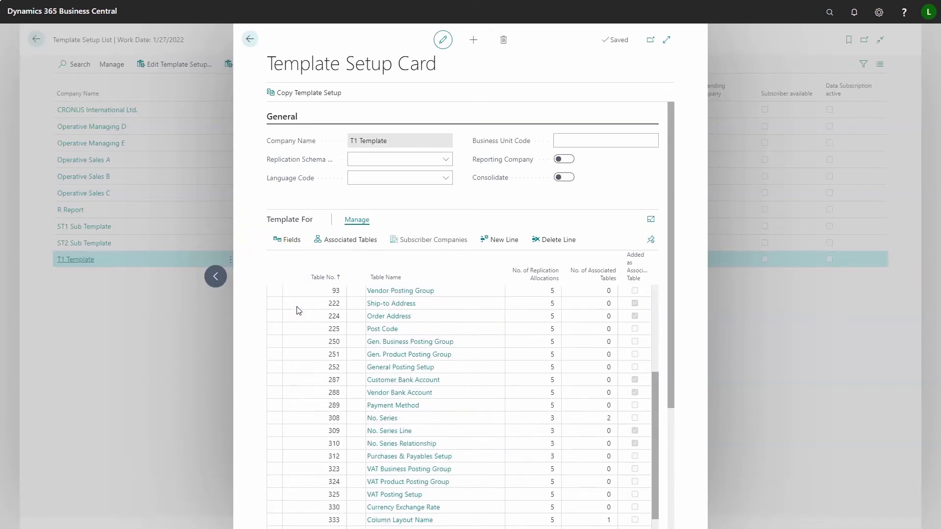
{"action": "scroll", "coordinate": [298, 311], "scroll_direction": "down", "scroll_amount": 3}
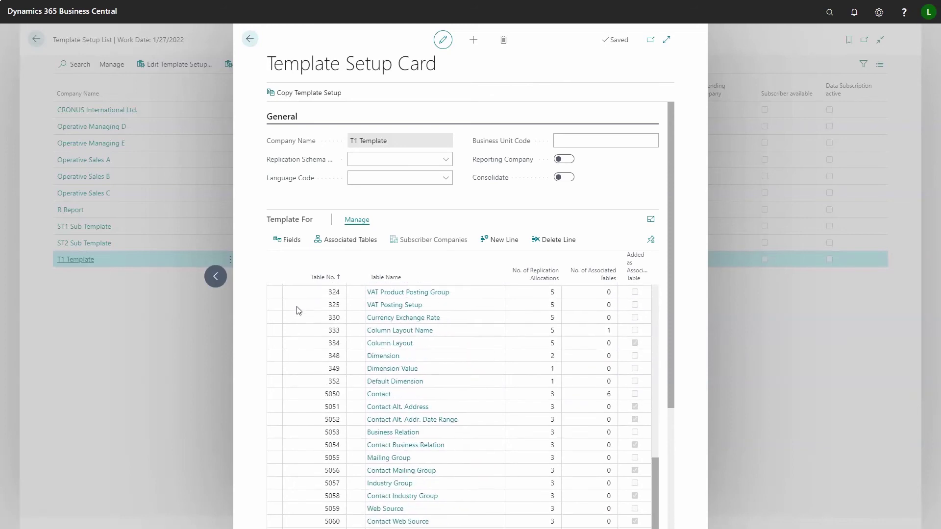
{"action": "scroll", "coordinate": [299, 312], "scroll_direction": "up", "scroll_amount": 2}
{"action": "scroll", "coordinate": [298, 311], "scroll_direction": "up", "scroll_amount": 5}
Step: In the Customer table's template fields, turn off both transfer options for Document Sending Profile and Transfer Modifications for Telex No., then return to the card
{"action": "left_click", "coordinate": [293, 333]}
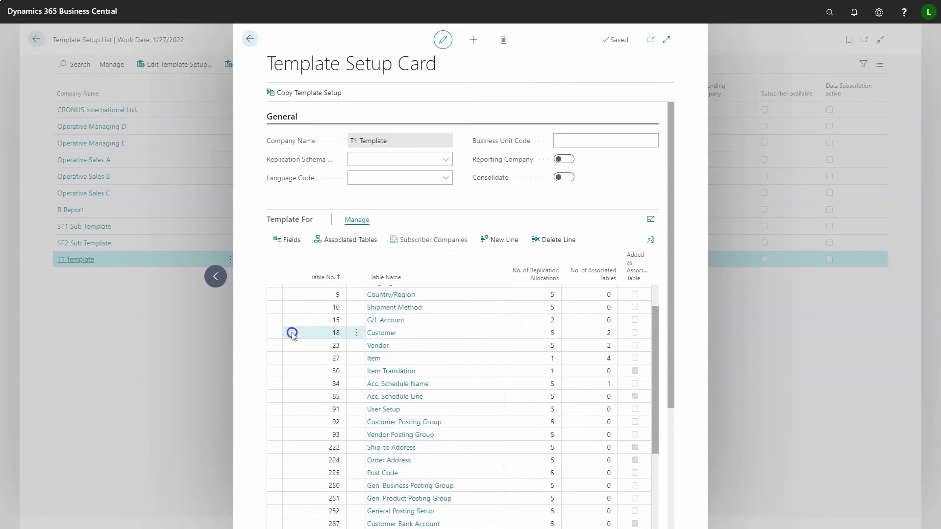
{"action": "left_click", "coordinate": [294, 239]}
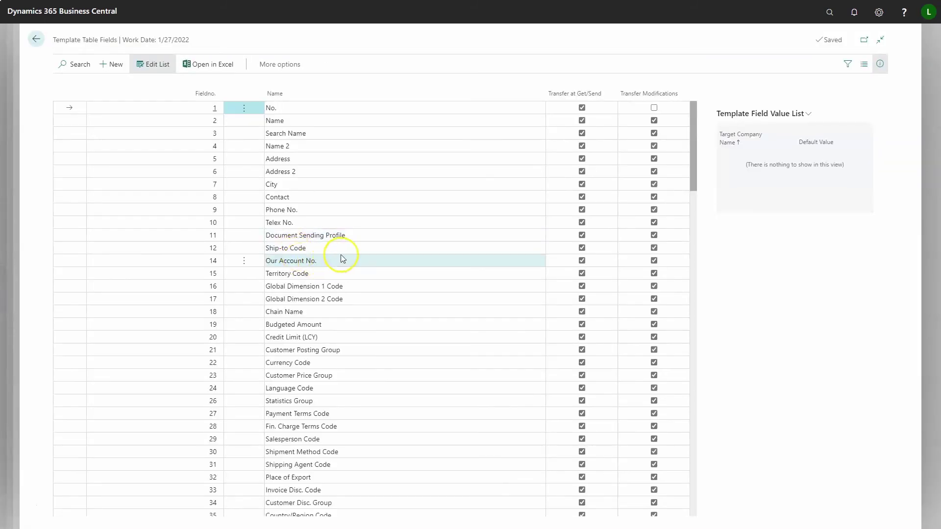
{"action": "left_click", "coordinate": [583, 236]}
{"action": "left_click", "coordinate": [654, 235]}
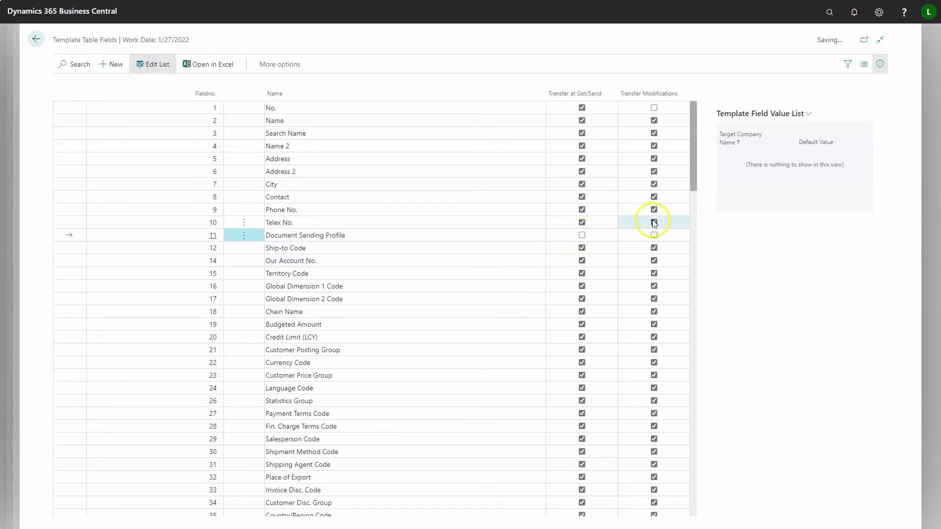
{"action": "left_click", "coordinate": [654, 222]}
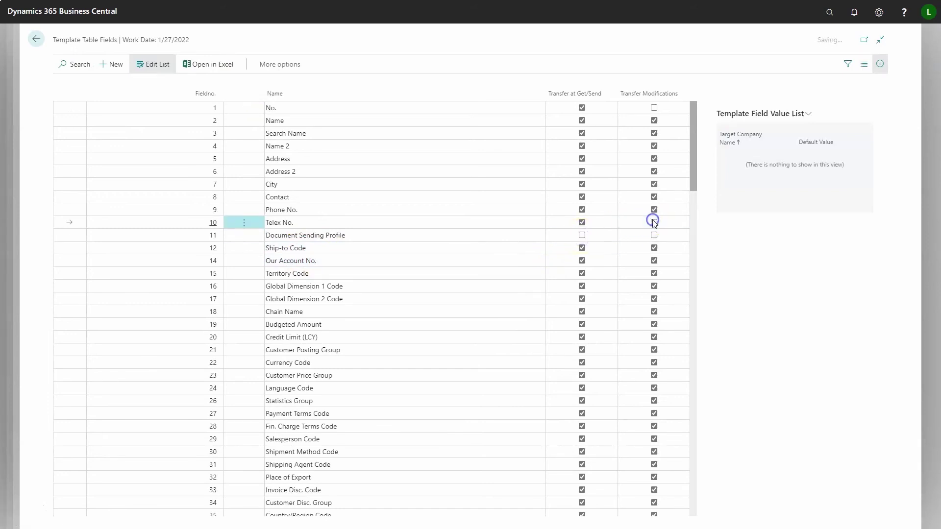
{"action": "left_click", "coordinate": [38, 40]}
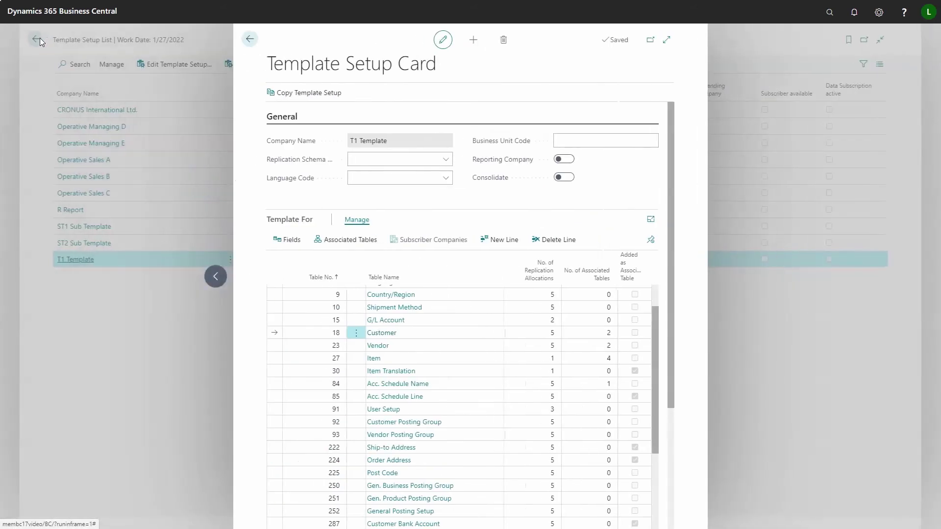
Step: Add table 14 Location as a new line in T1 Template's Template For section and return to the Template Setup List
{"action": "left_click", "coordinate": [302, 332]}
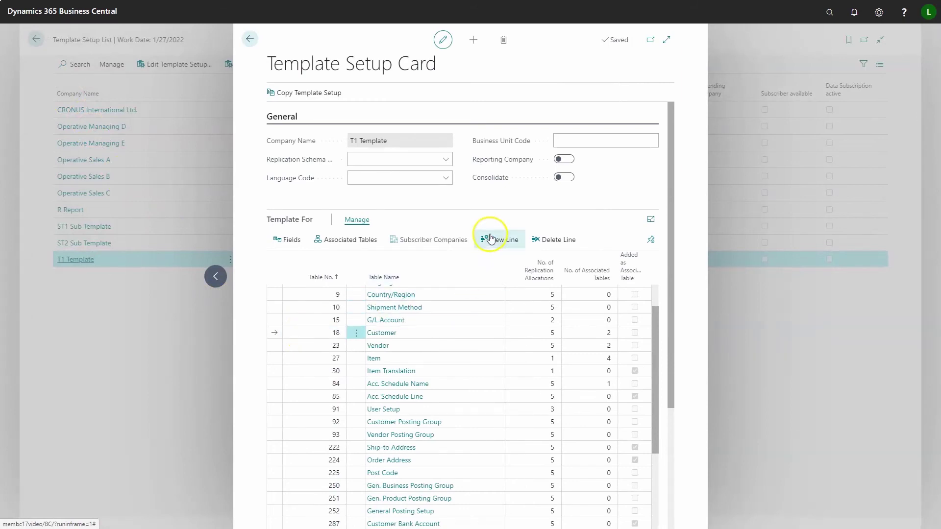
{"action": "left_click", "coordinate": [490, 239]}
{"action": "left_click", "coordinate": [318, 332]}
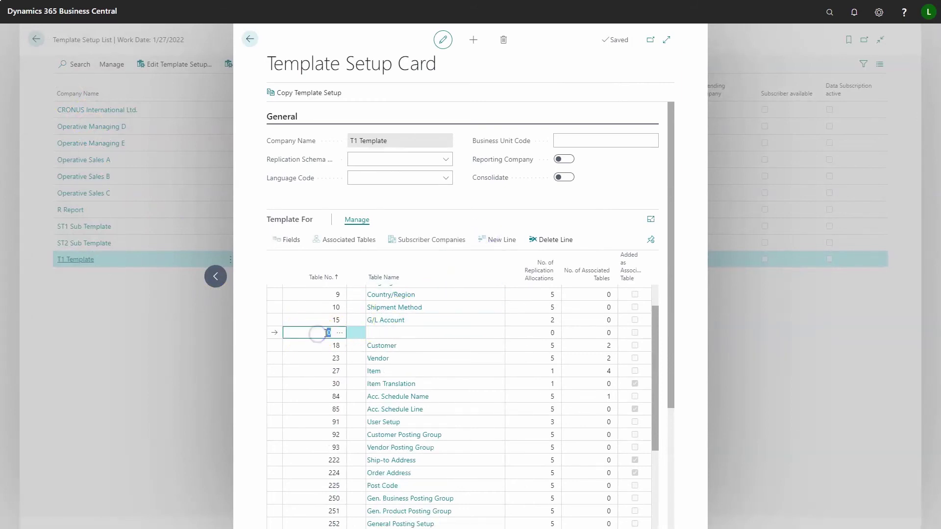
{"action": "left_click", "coordinate": [335, 332]}
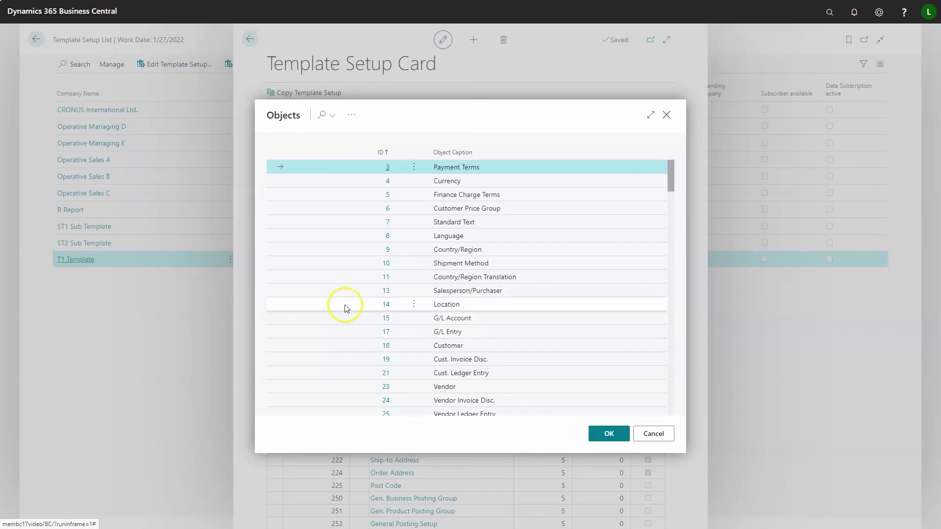
{"action": "left_click", "coordinate": [345, 304]}
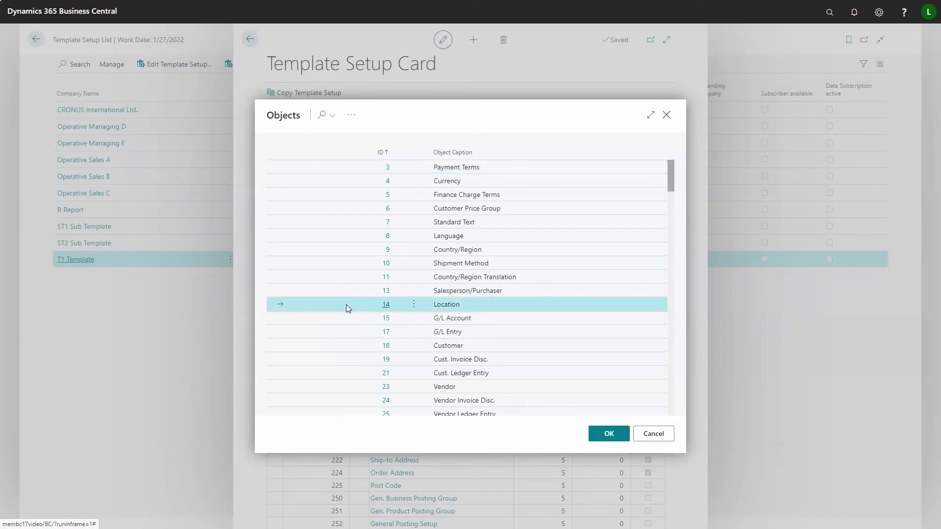
{"action": "left_click", "coordinate": [619, 435]}
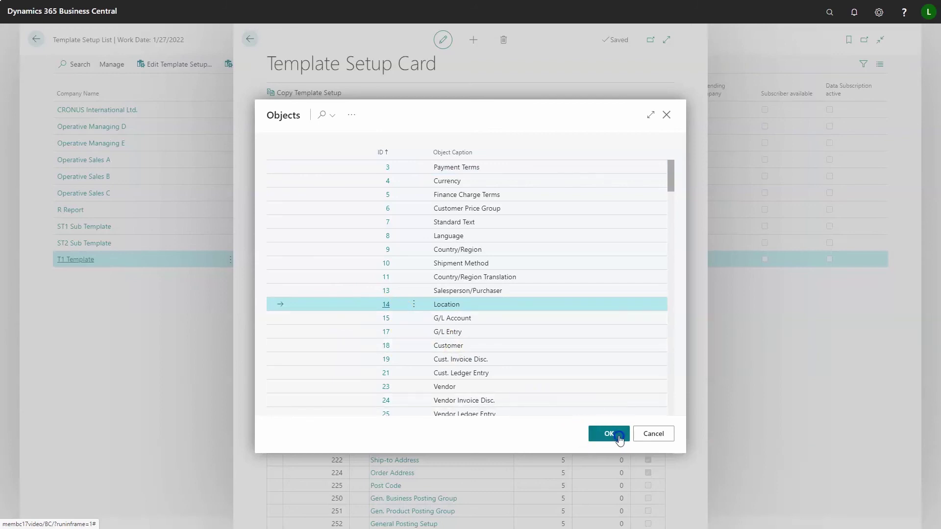
{"action": "left_click", "coordinate": [313, 343]}
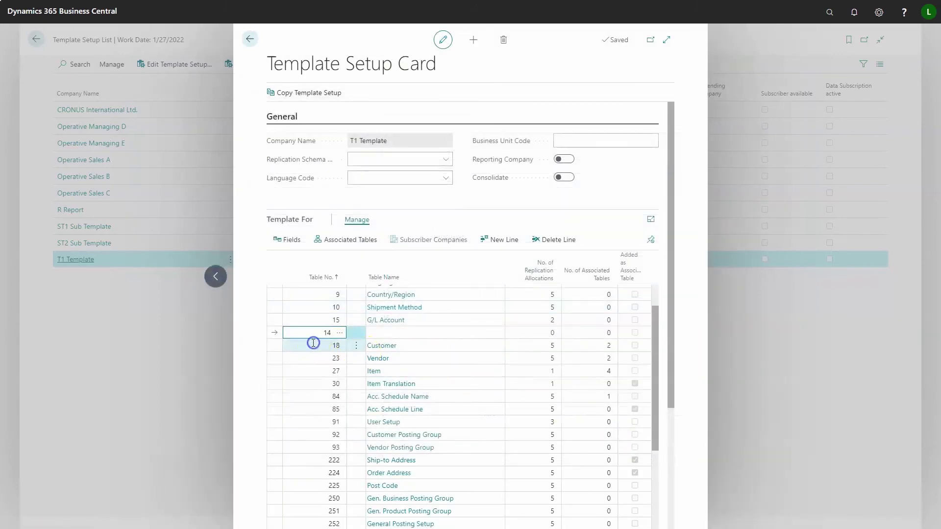
{"action": "left_click", "coordinate": [293, 220]}
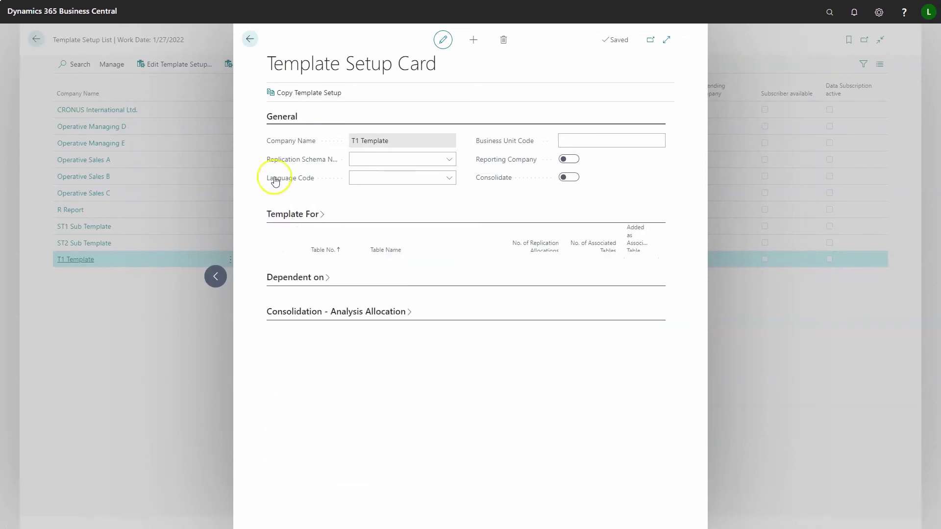
{"action": "left_click", "coordinate": [250, 40]}
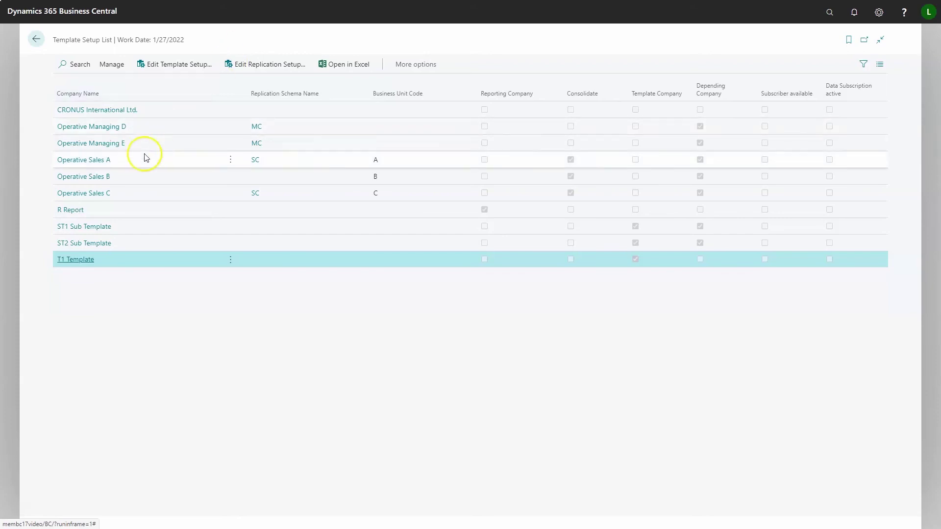
Step: Open Operative Sales B's setup card and add a line for table 14 Location under Dependent on
{"action": "left_click", "coordinate": [90, 177]}
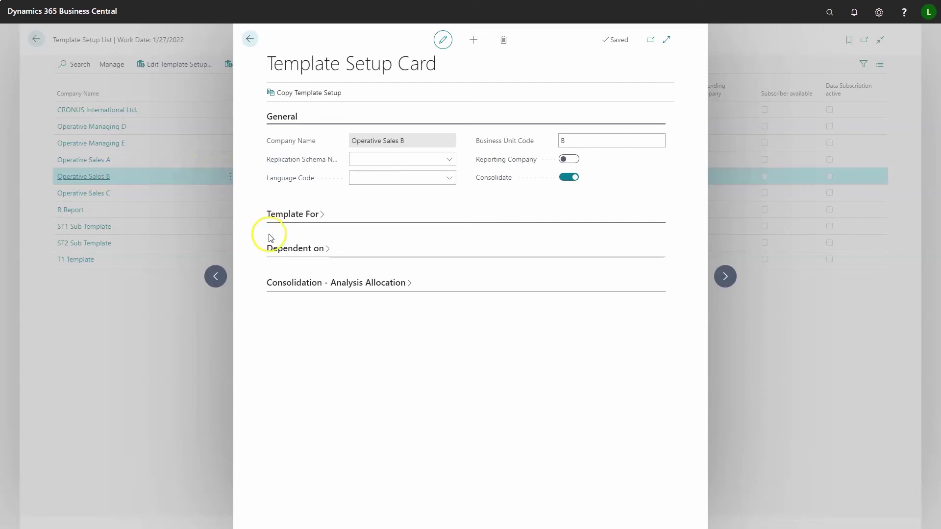
{"action": "left_click", "coordinate": [279, 253]}
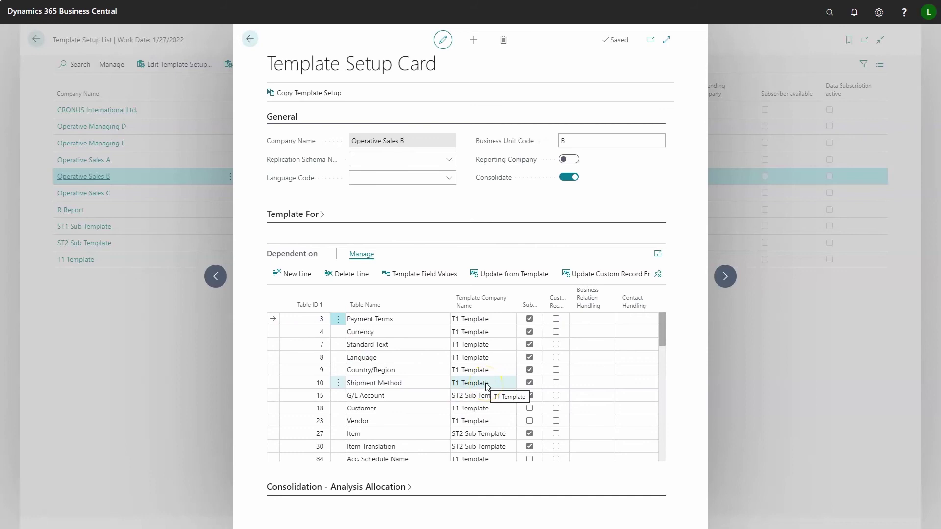
{"action": "left_click", "coordinate": [307, 281]}
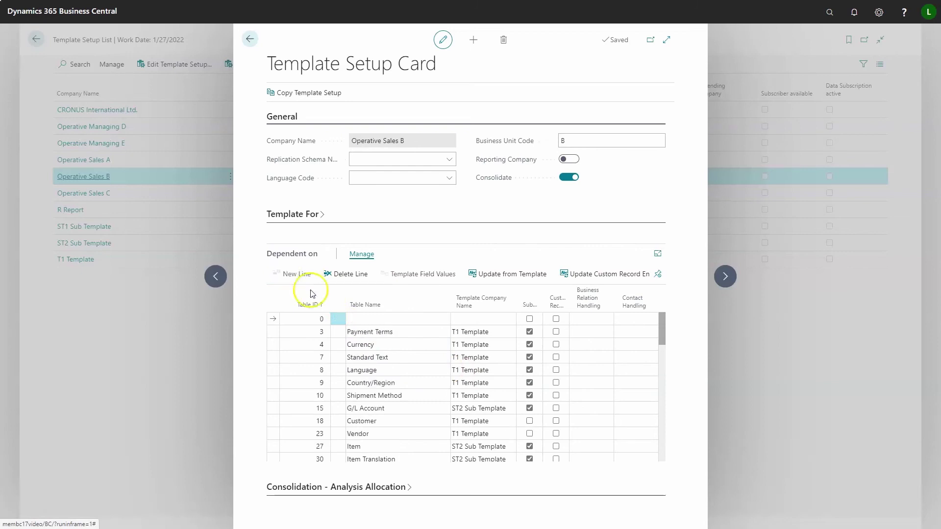
{"action": "left_click", "coordinate": [324, 319]}
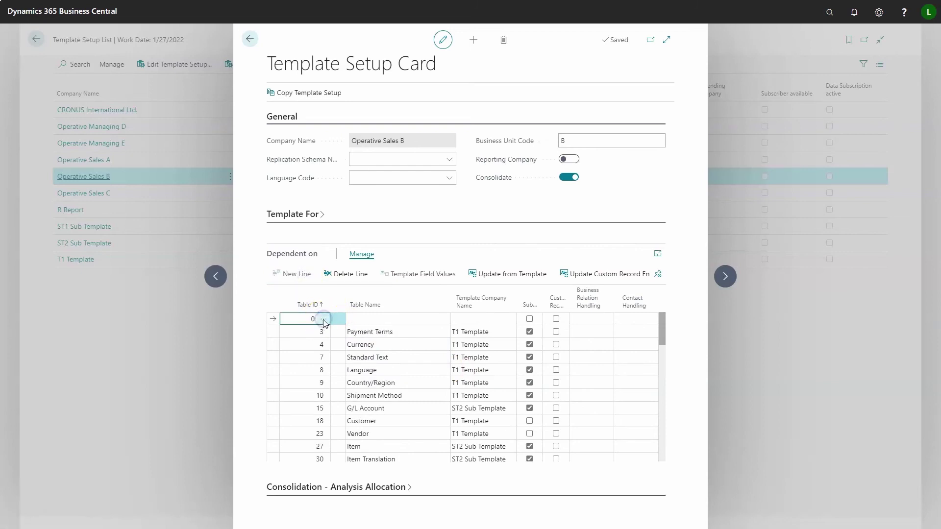
{"action": "left_click", "coordinate": [325, 306]}
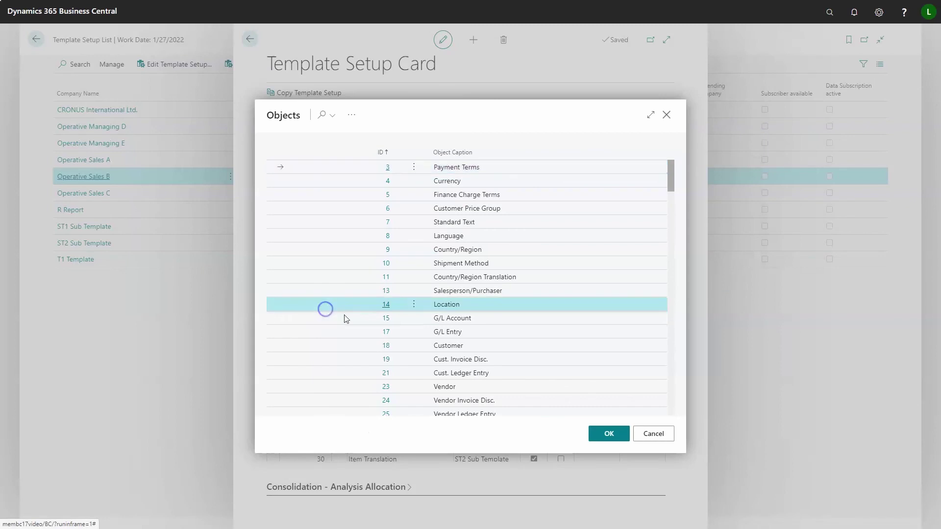
{"action": "left_click", "coordinate": [602, 441]}
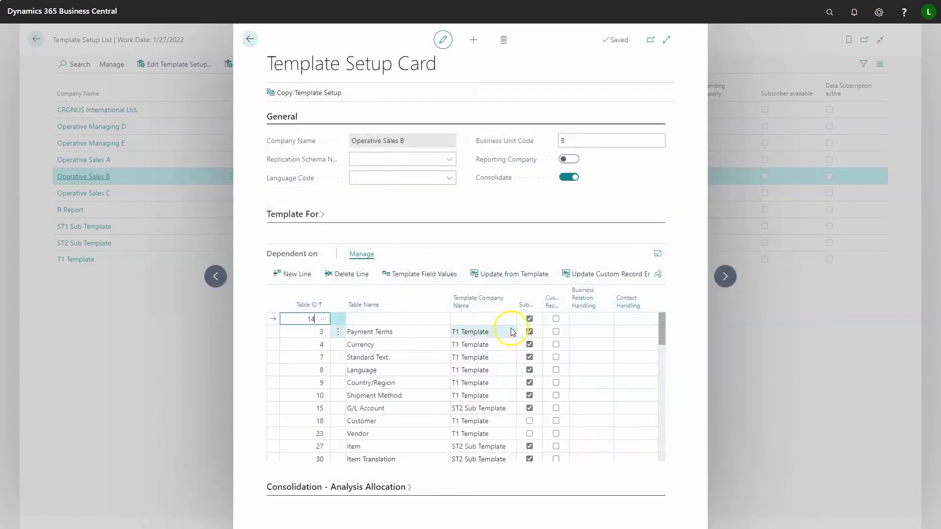
Step: Assign T1 Template as the Location line's template company and transfer the Location records to Operative Sales B
{"action": "left_click", "coordinate": [508, 320]}
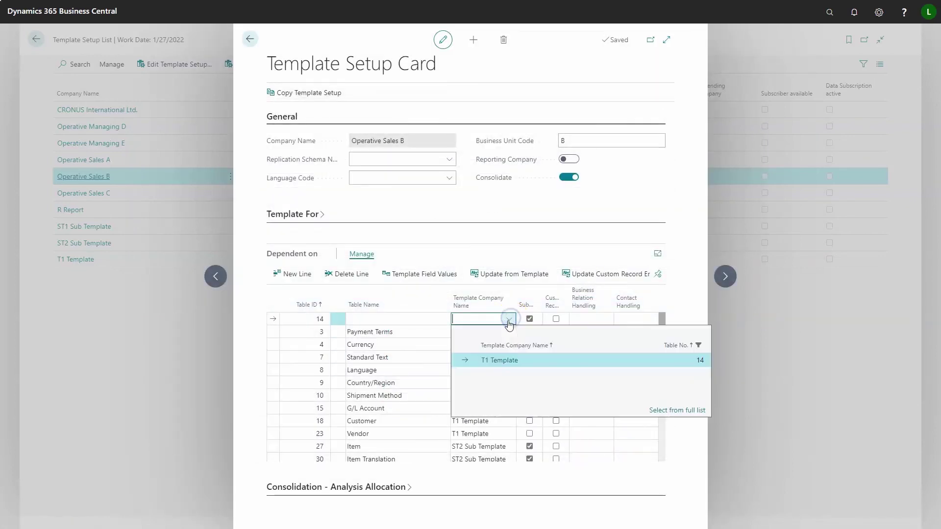
{"action": "left_click", "coordinate": [505, 360]}
{"action": "left_click", "coordinate": [521, 301]}
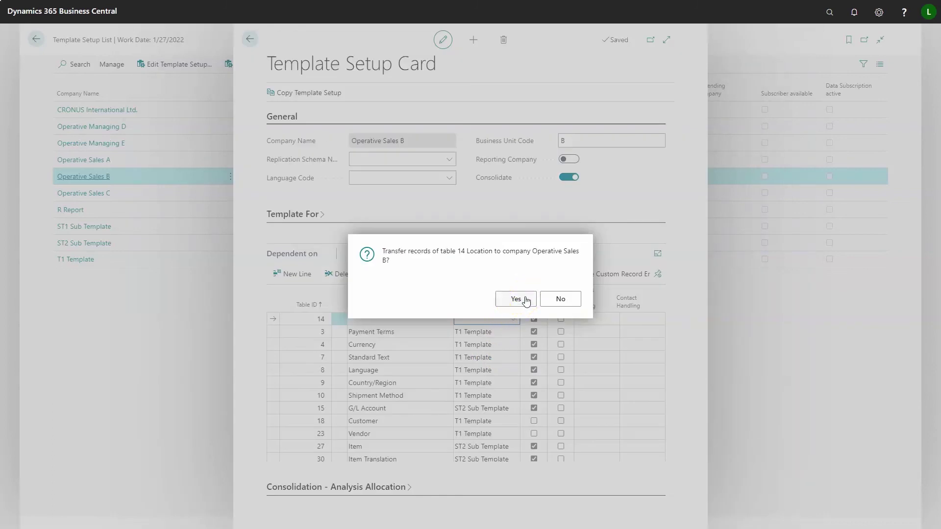
{"action": "left_click", "coordinate": [524, 300]}
{"action": "left_click", "coordinate": [522, 310]}
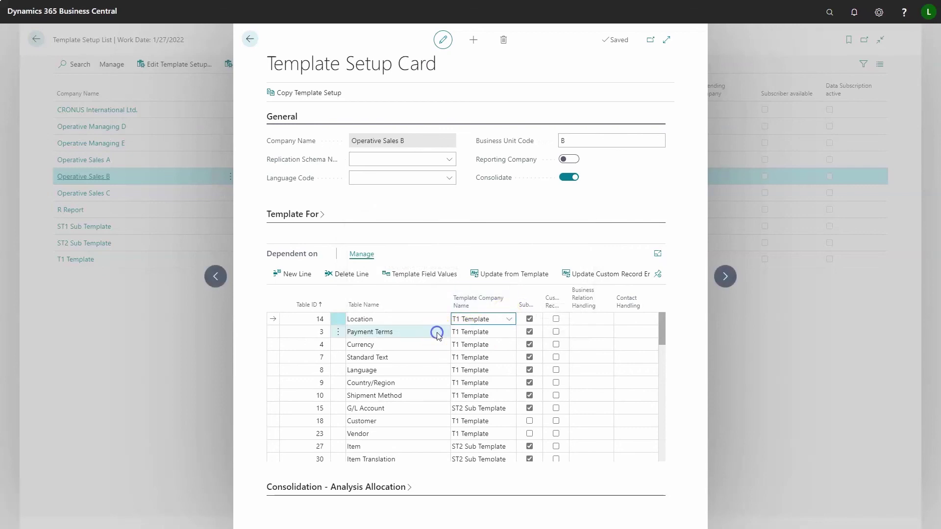
{"action": "left_click", "coordinate": [445, 336]}
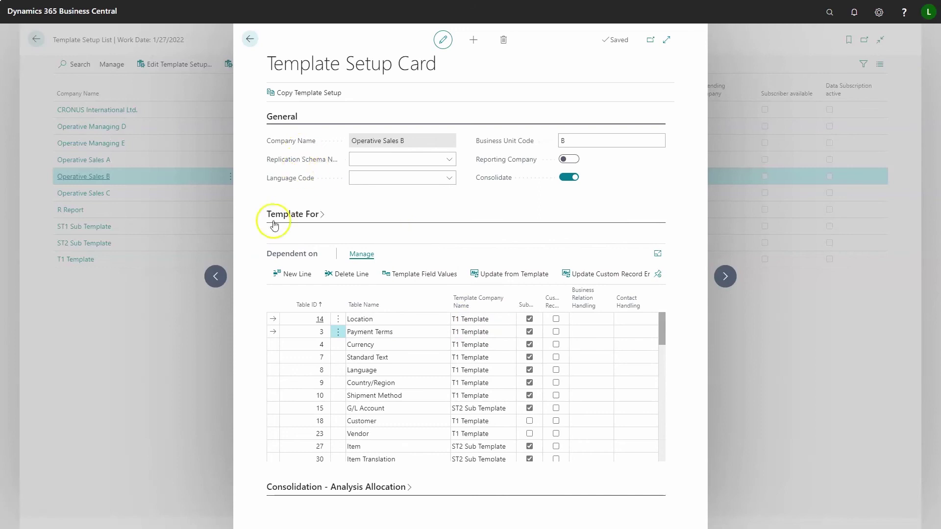
Step: Check Operative Sales B's Template For and Consolidation - Analysis Allocation sections, then return to the role centre
{"action": "left_click", "coordinate": [300, 215]}
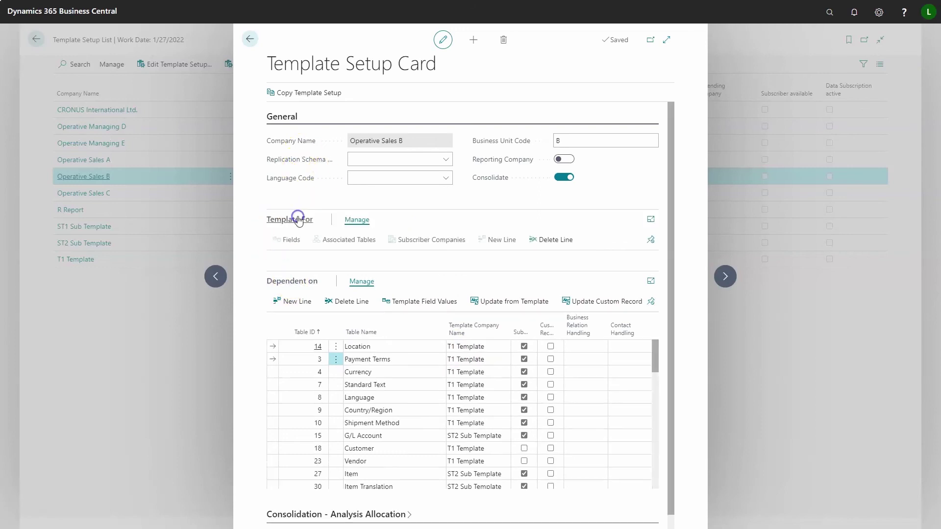
{"action": "left_click", "coordinate": [304, 219]}
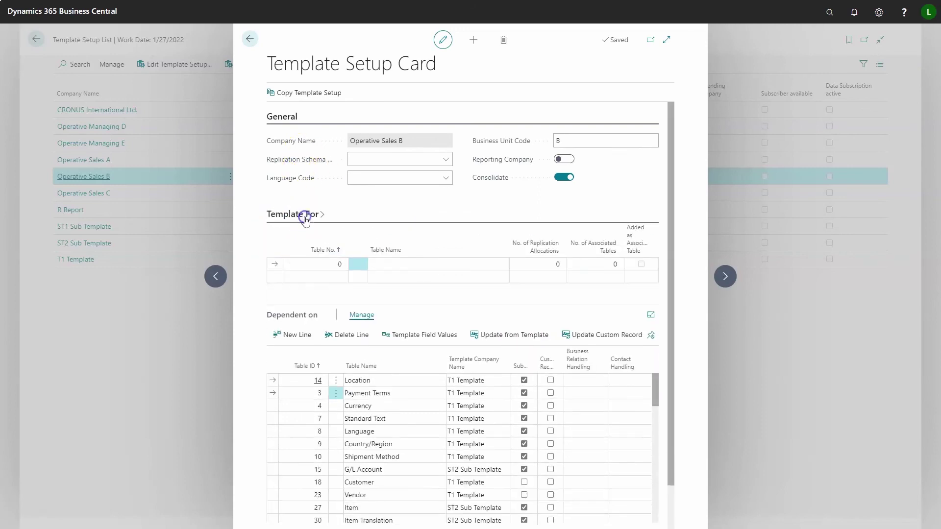
{"action": "left_click", "coordinate": [304, 254]}
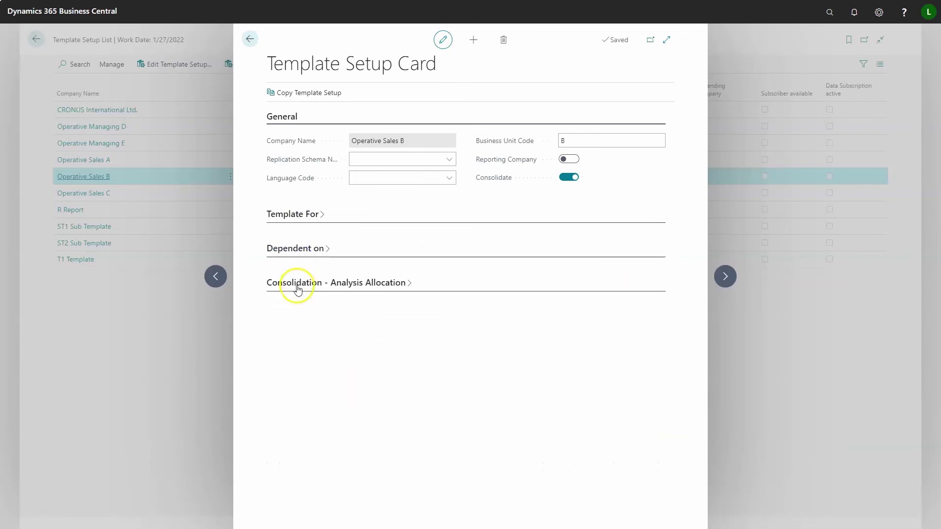
{"action": "left_click", "coordinate": [304, 287]}
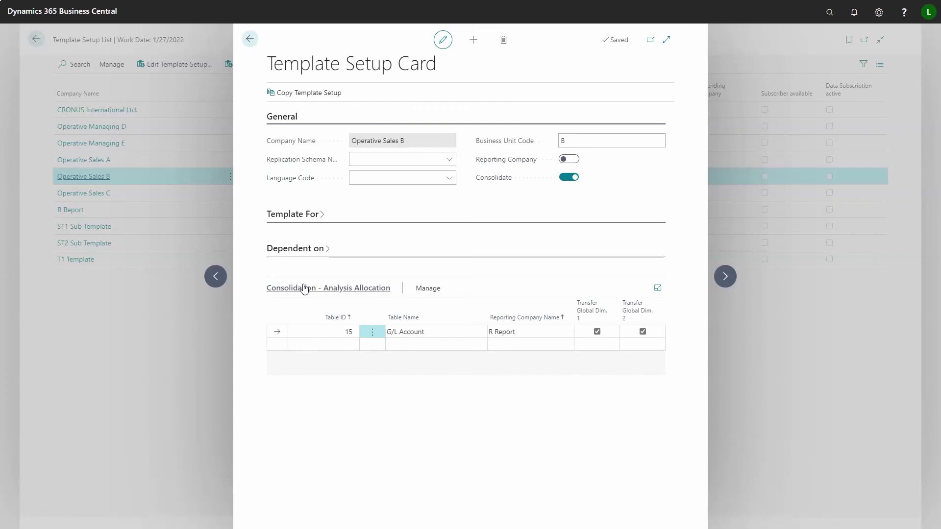
{"action": "left_click", "coordinate": [250, 39]}
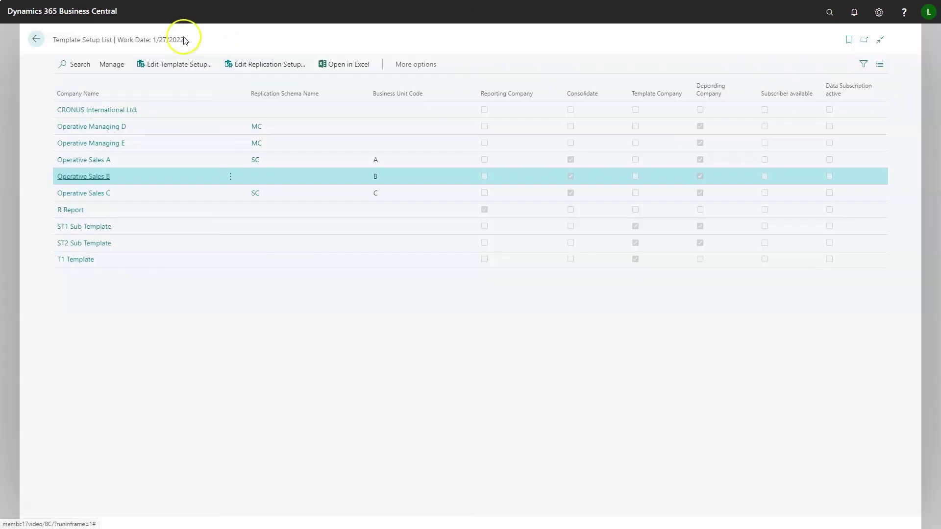
{"action": "left_click", "coordinate": [36, 38]}
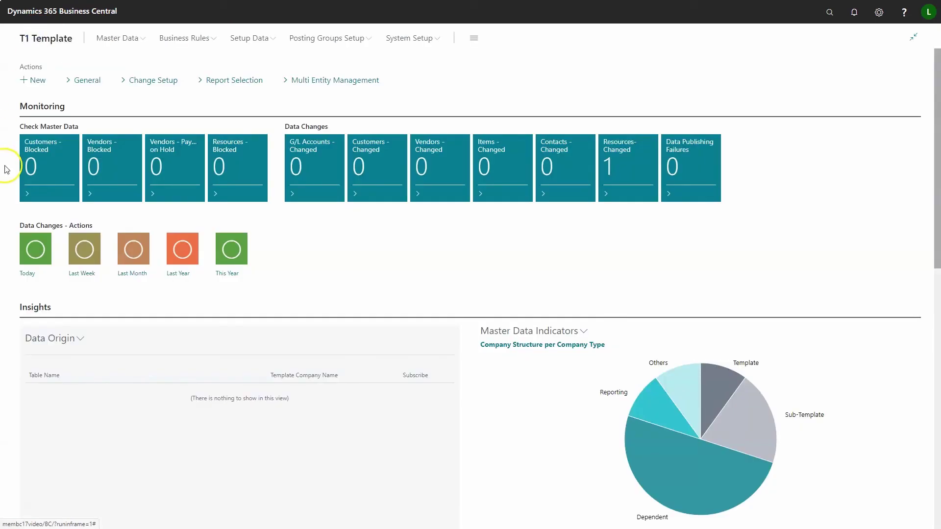